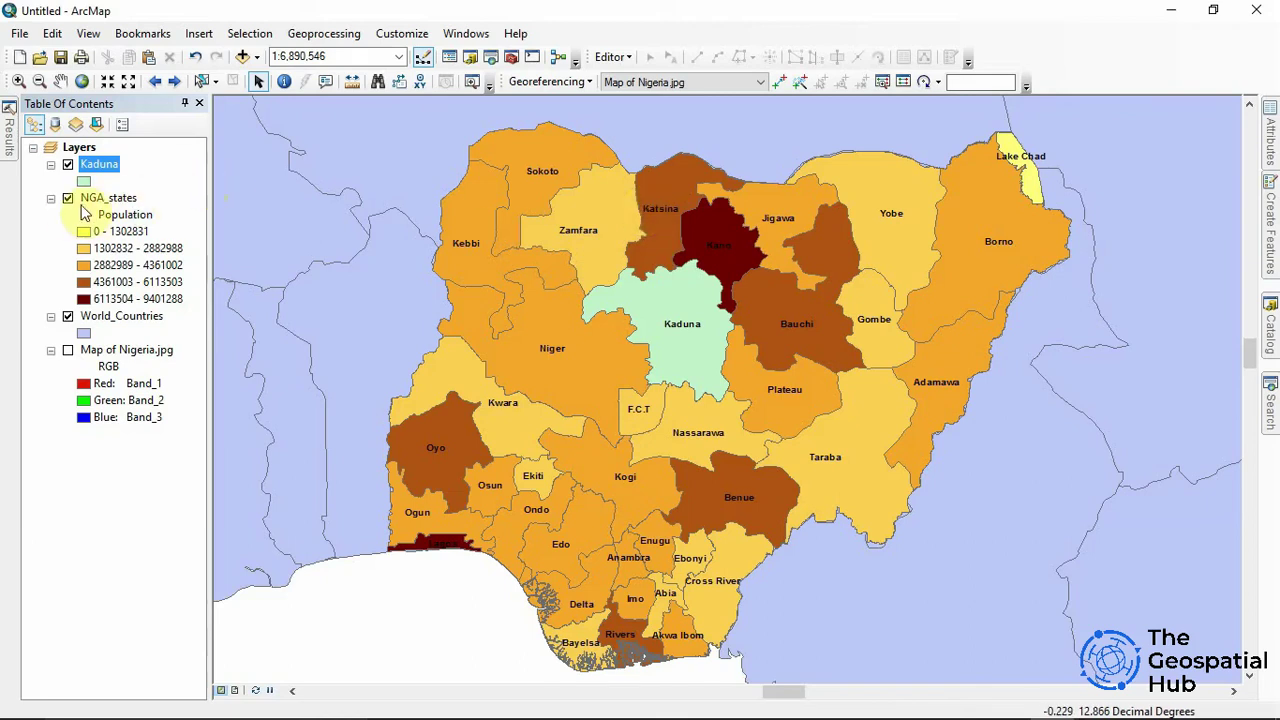
Hide the NGA_states and World_Countries layers so only Kaduna is drawn.
click(68, 200)
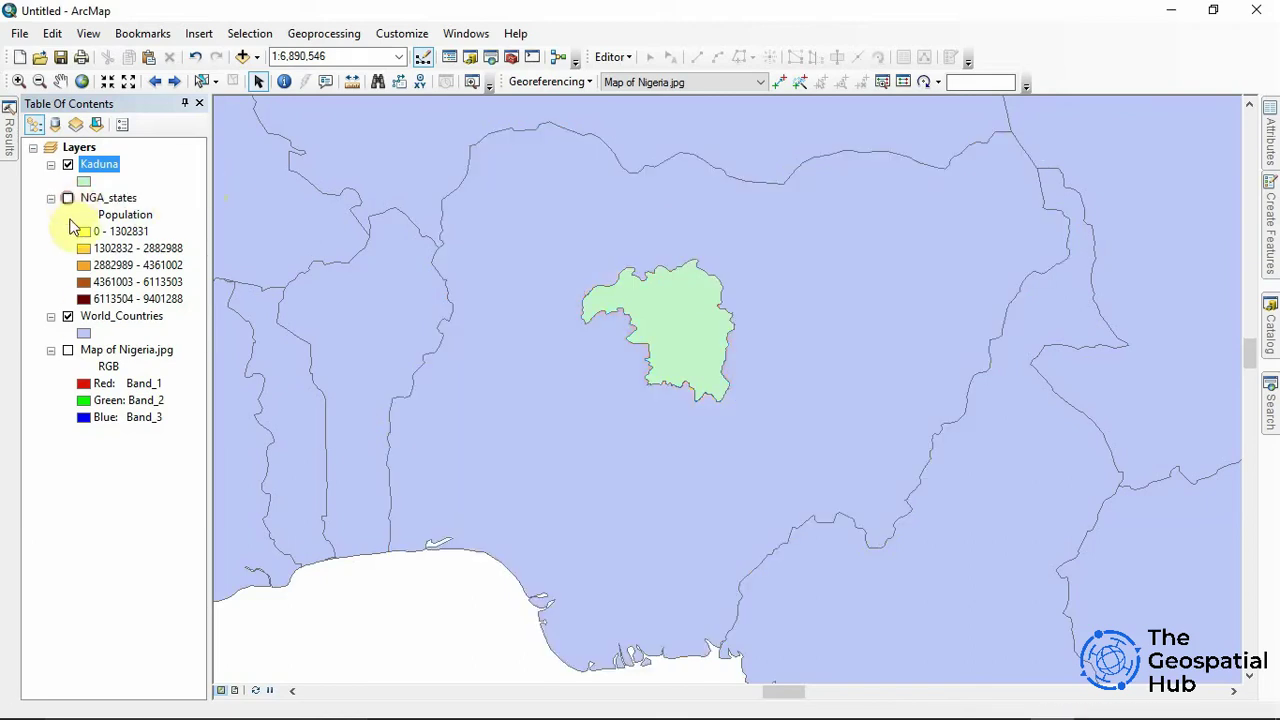
click(68, 316)
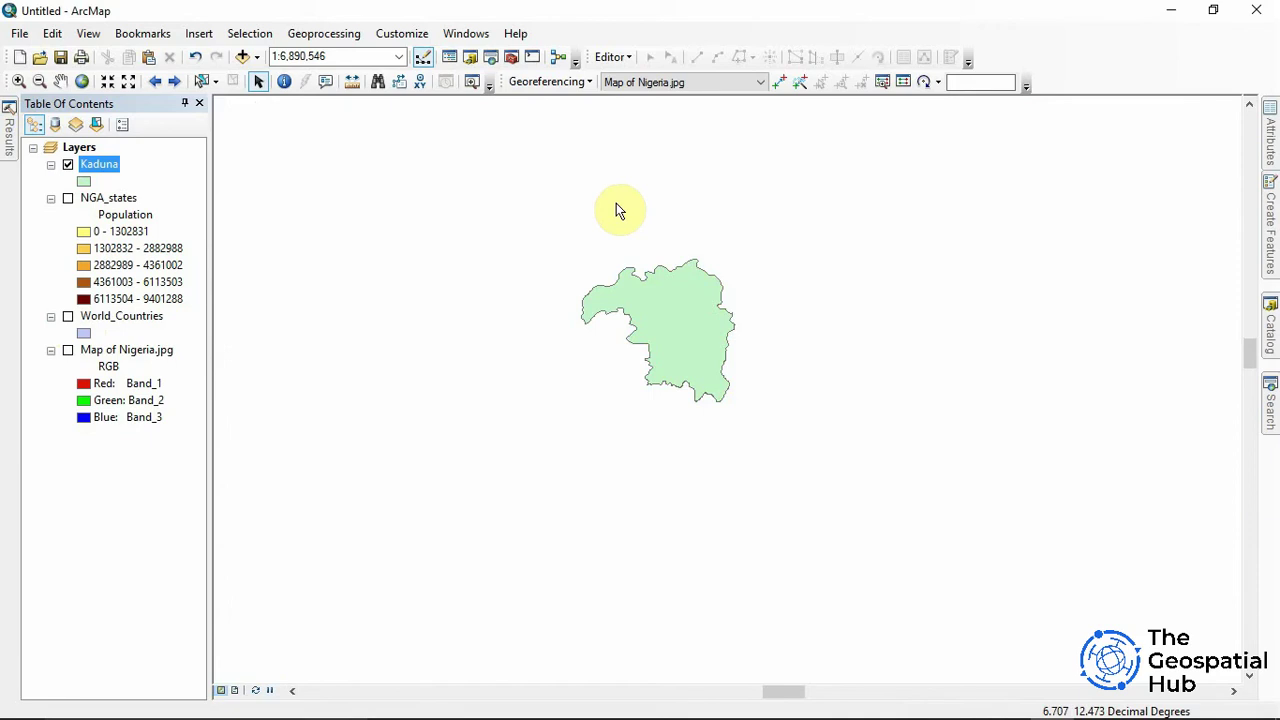
Search the geoprocessing tools for 'buffer' to list the 11 matching tools.
click(320, 38)
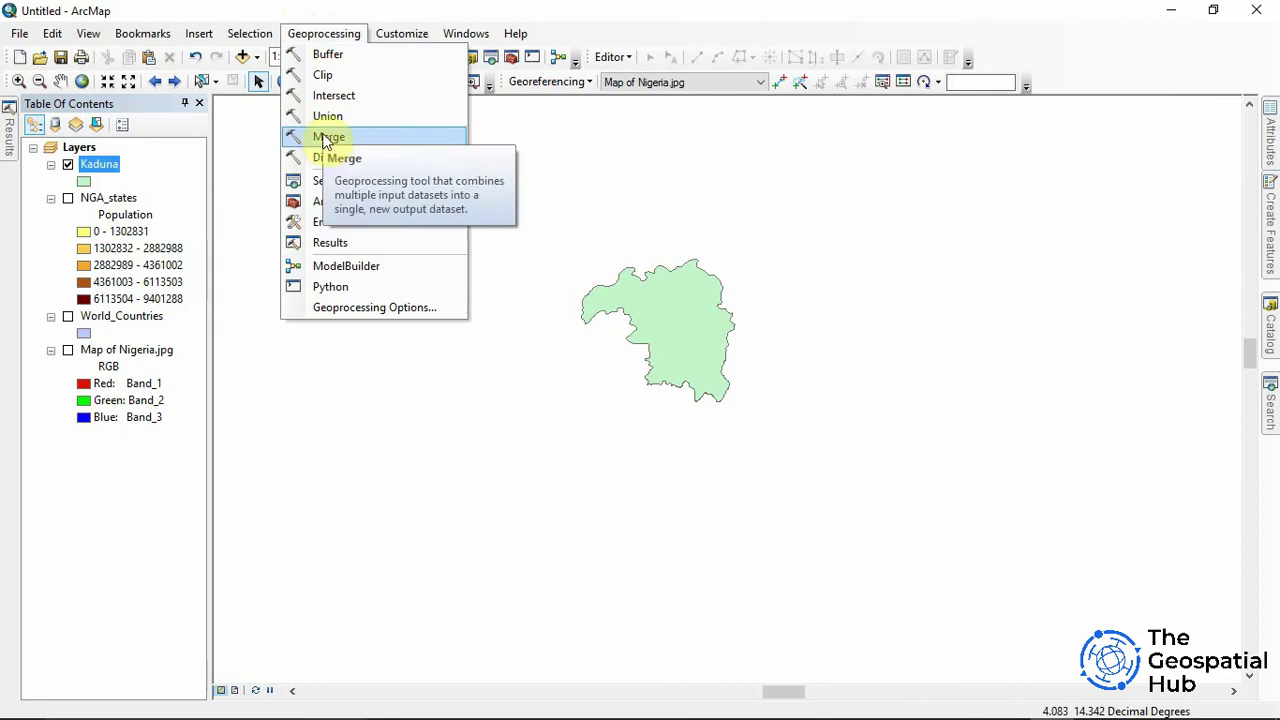
click(402, 33)
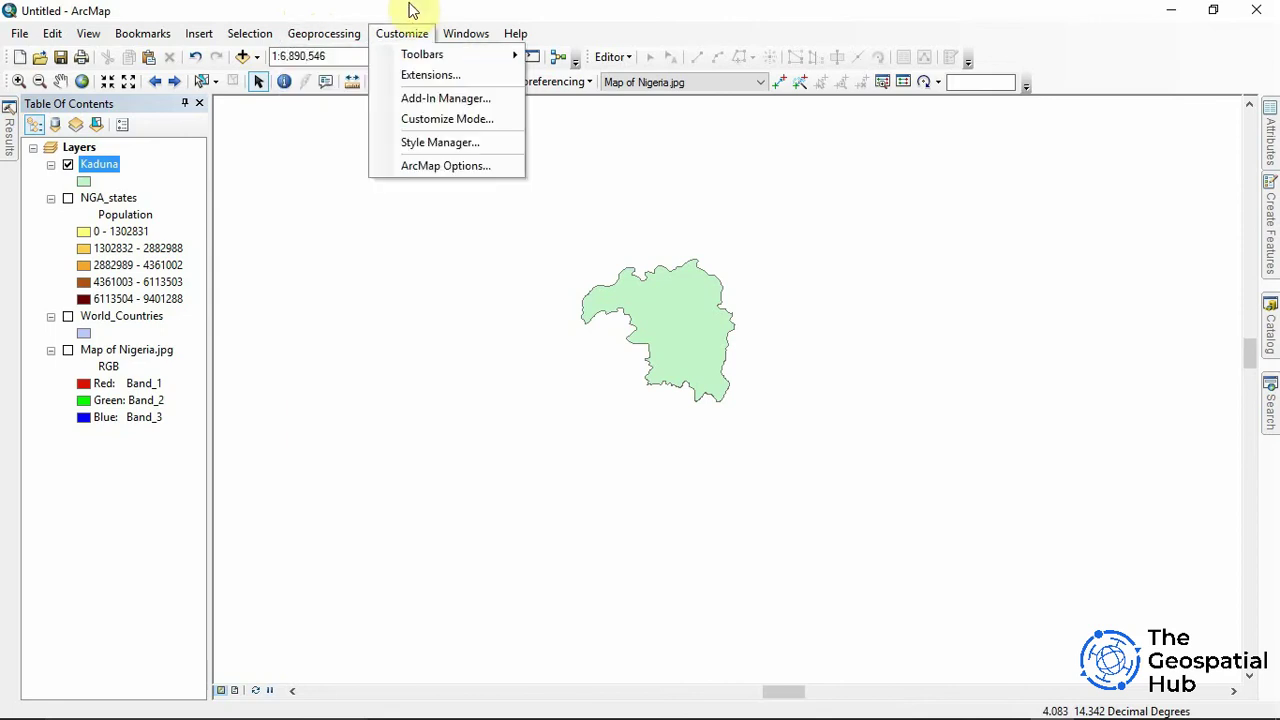
click(312, 36)
click(312, 37)
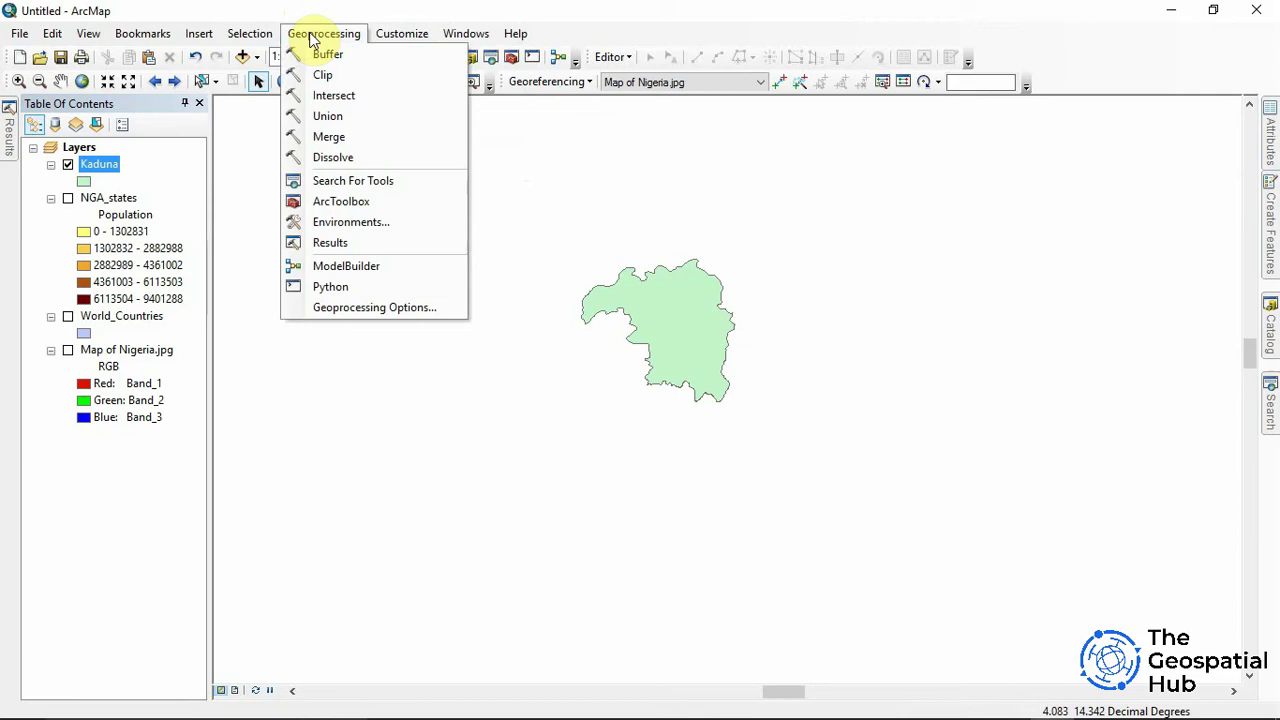
click(347, 183)
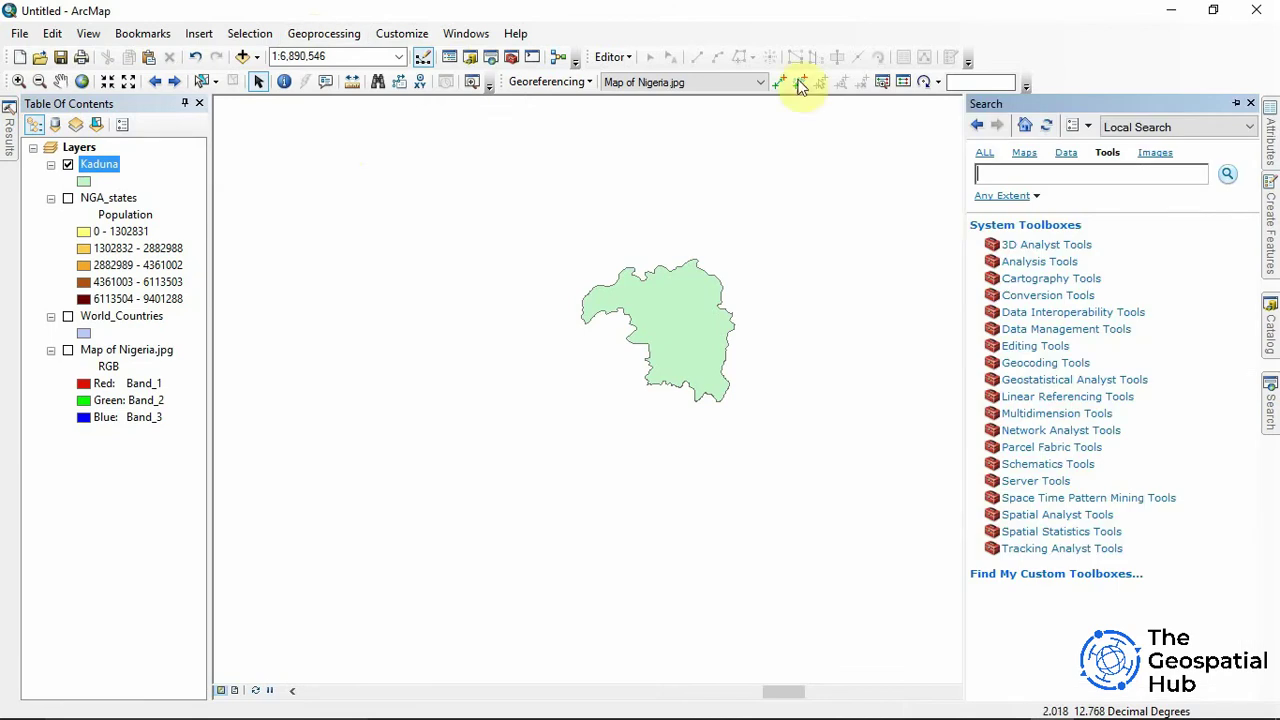
click(1009, 178)
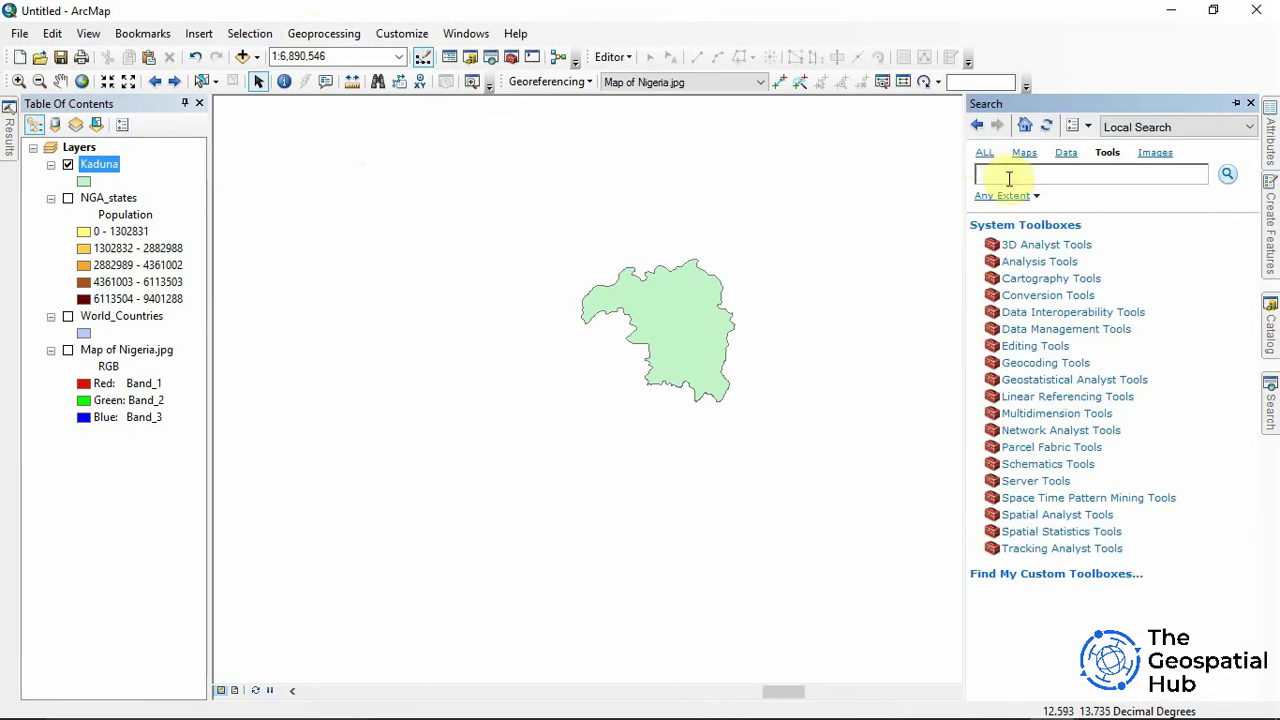
text(buffer)
key(Return)
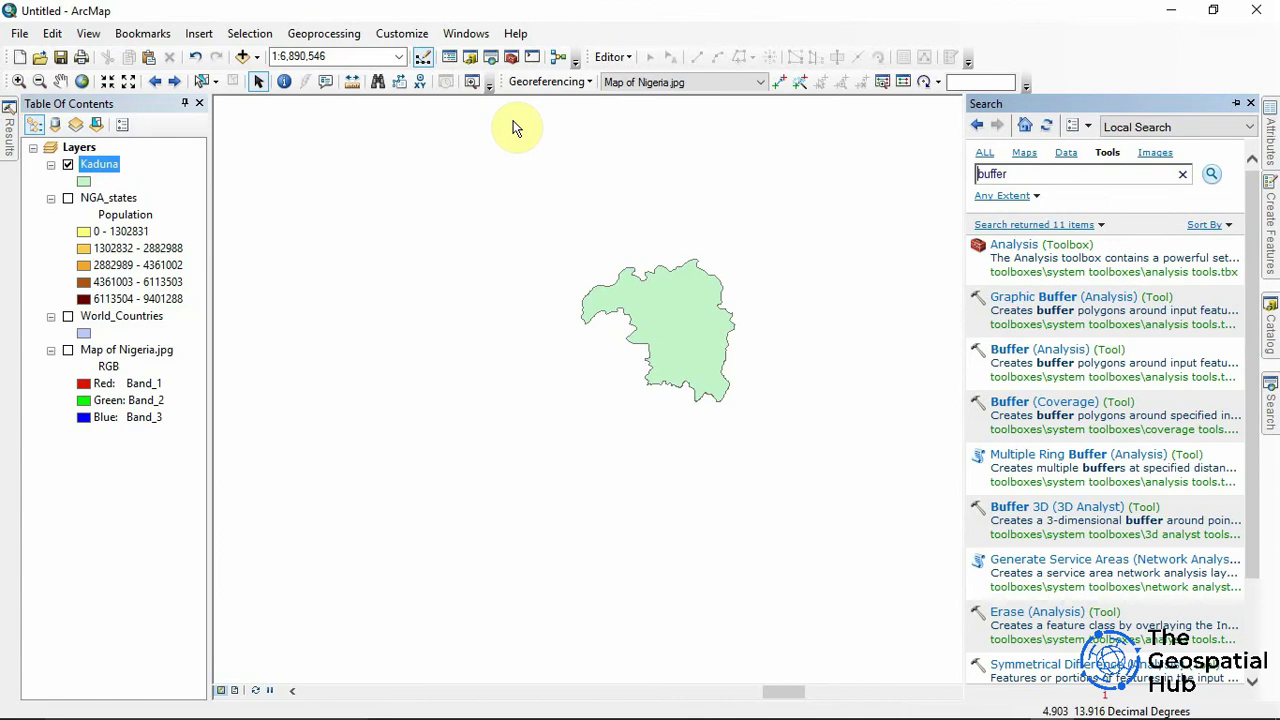
Open ArcToolbox and expand Analysis Tools > Proximity to select the Buffer tool.
click(512, 58)
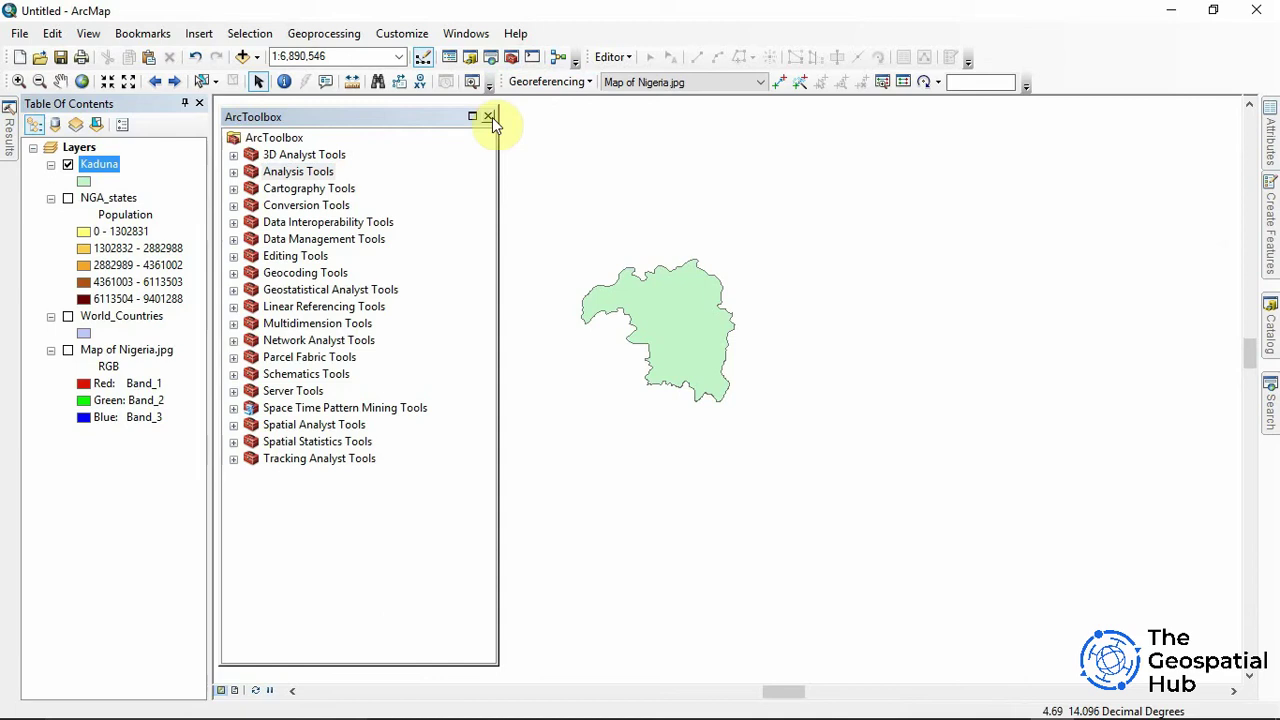
click(489, 117)
click(330, 37)
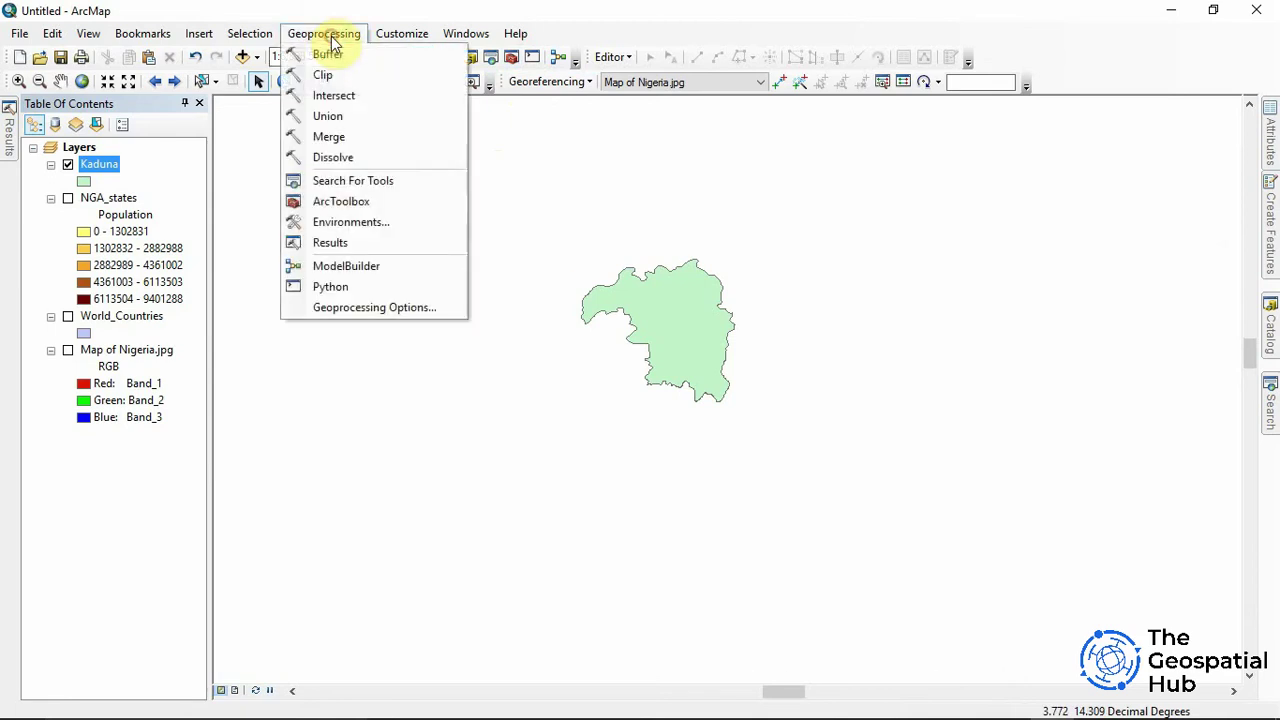
click(340, 202)
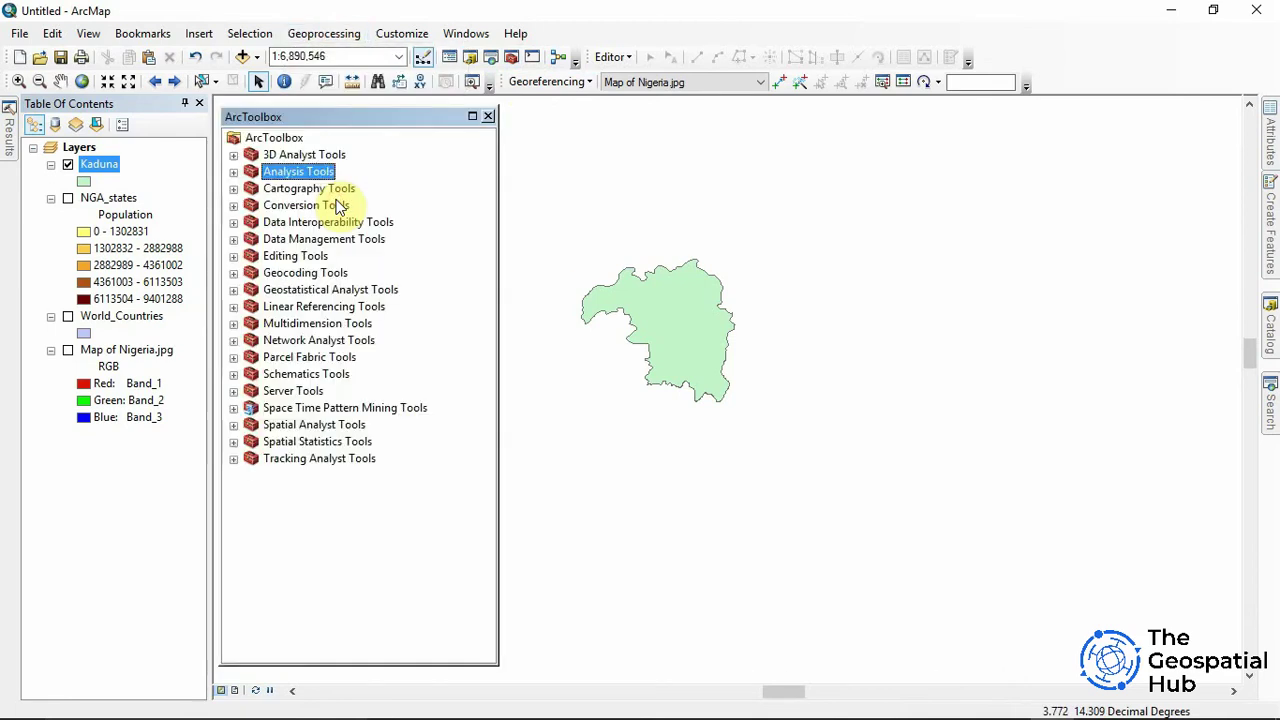
click(234, 172)
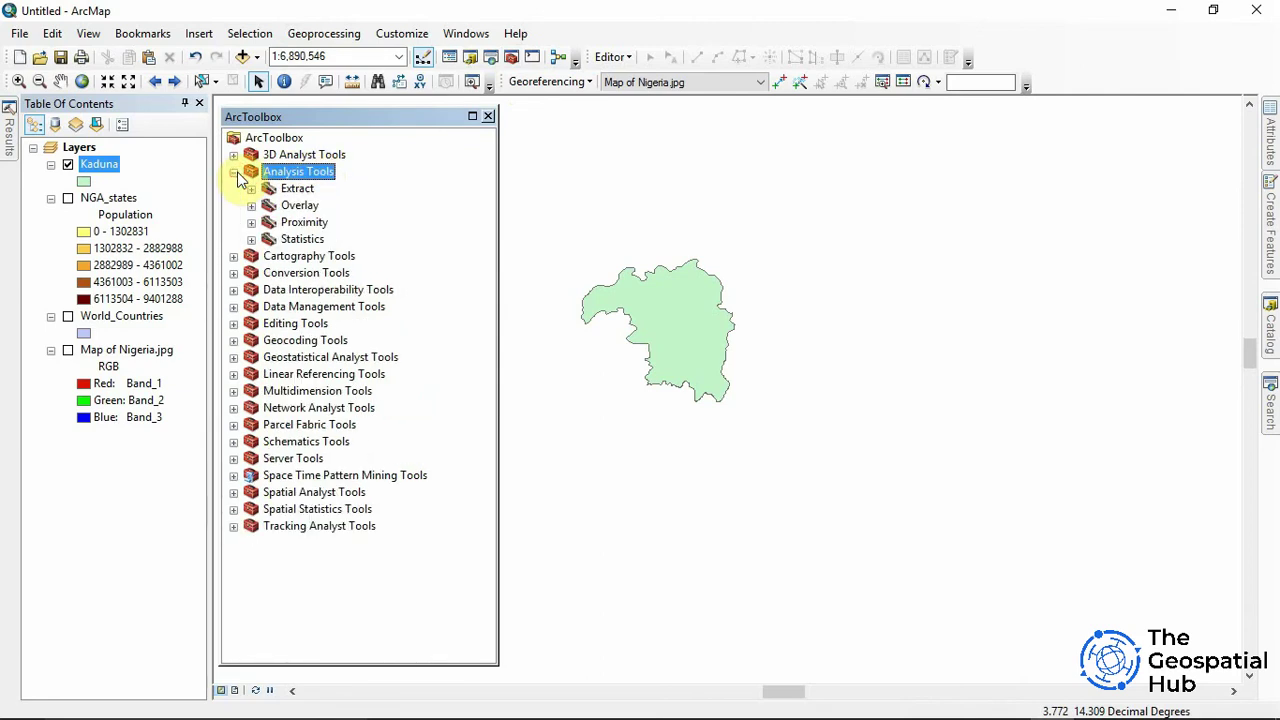
click(251, 222)
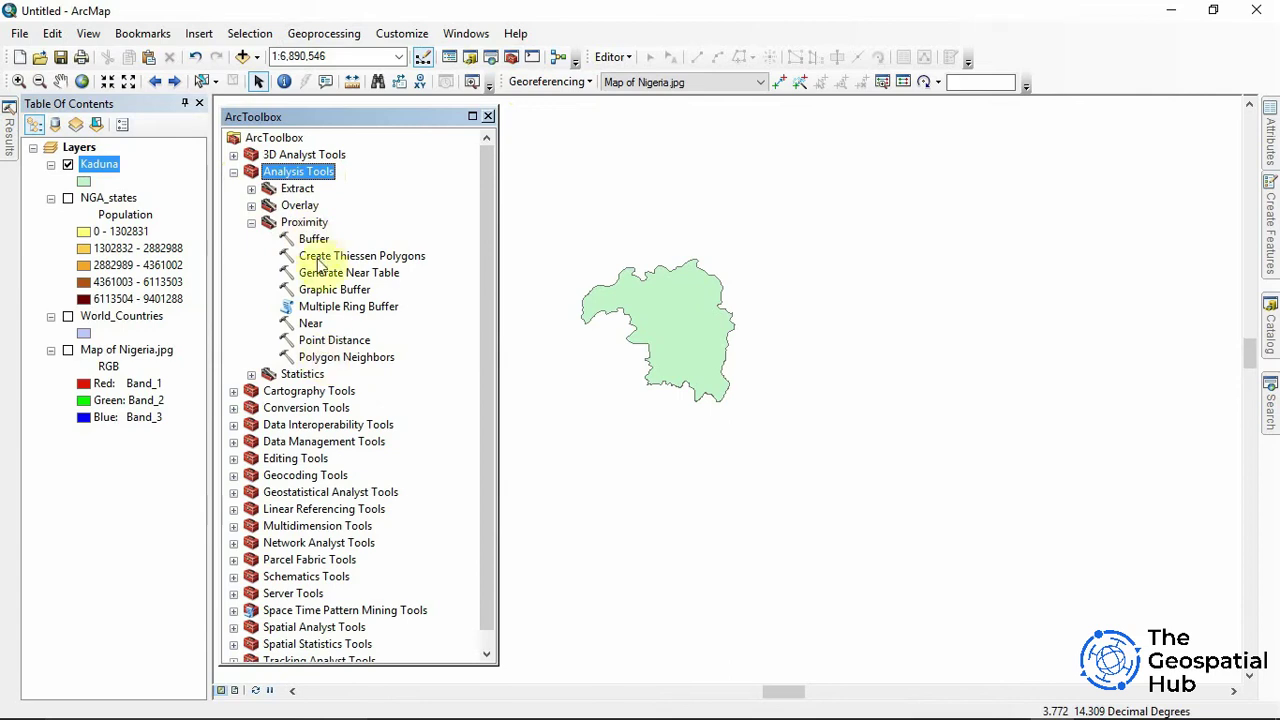
click(312, 240)
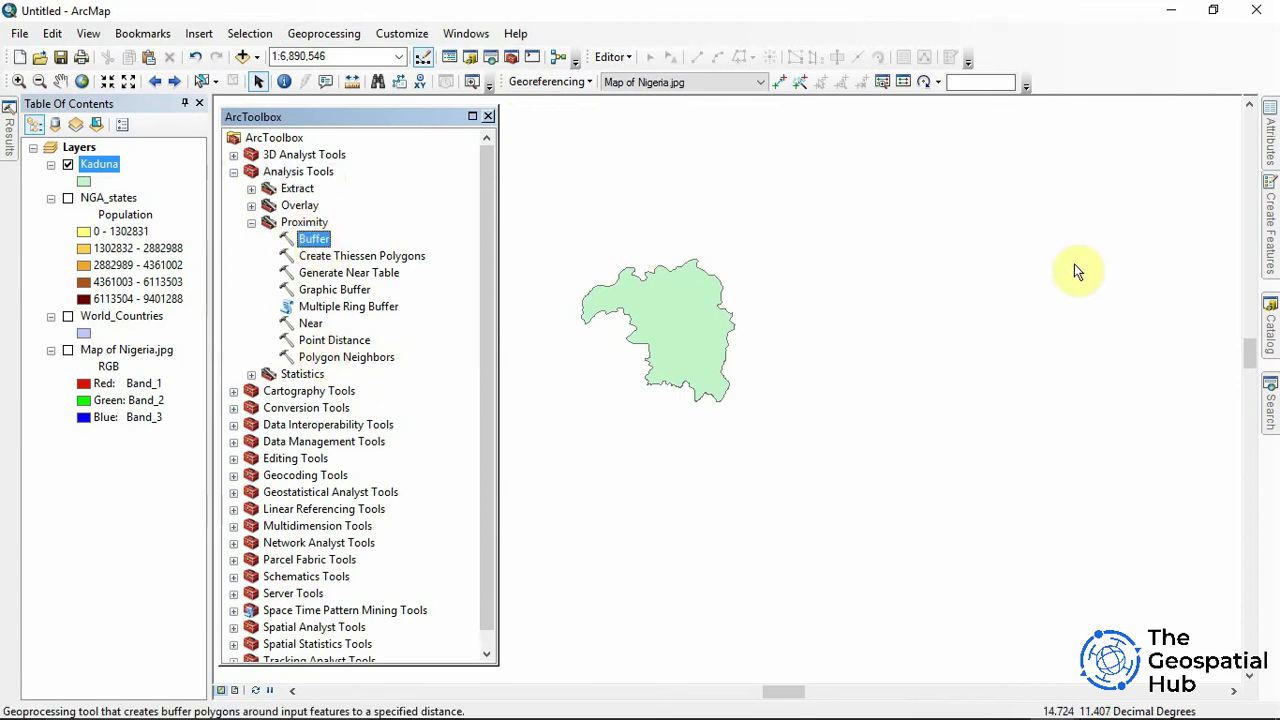
Bring back the buffer search results panel from the right dock.
click(1270, 408)
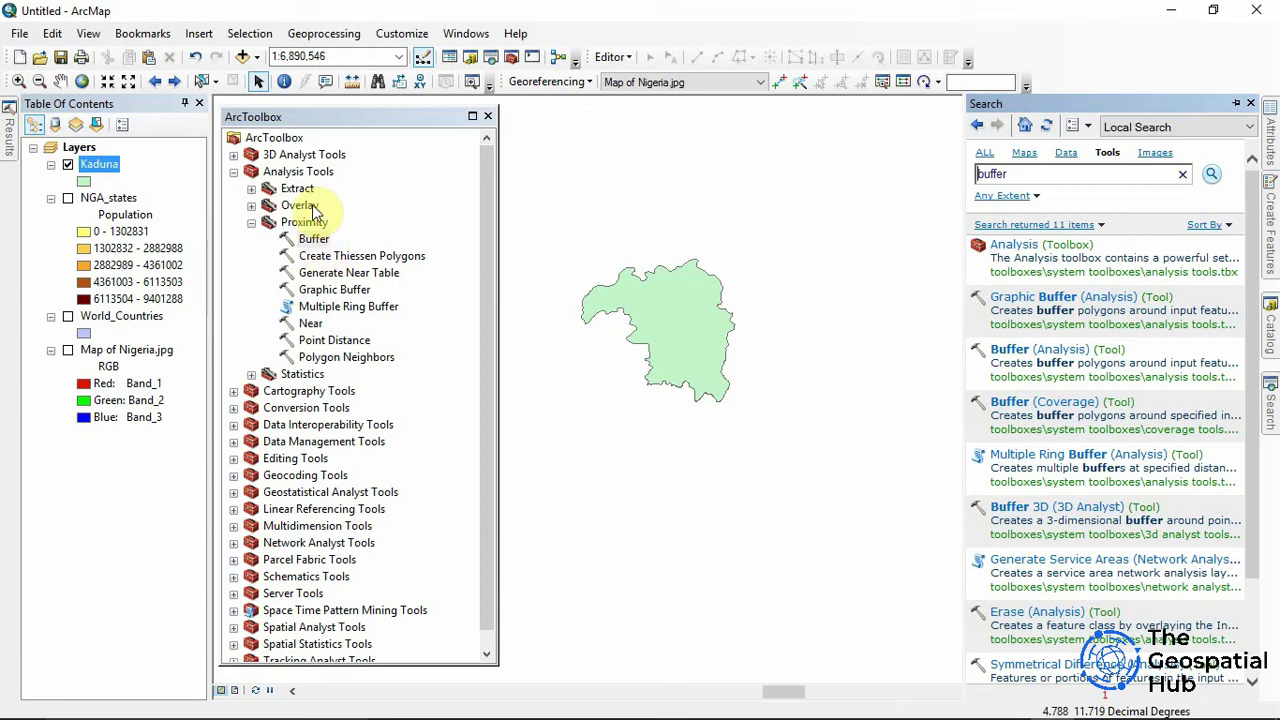
click(340, 36)
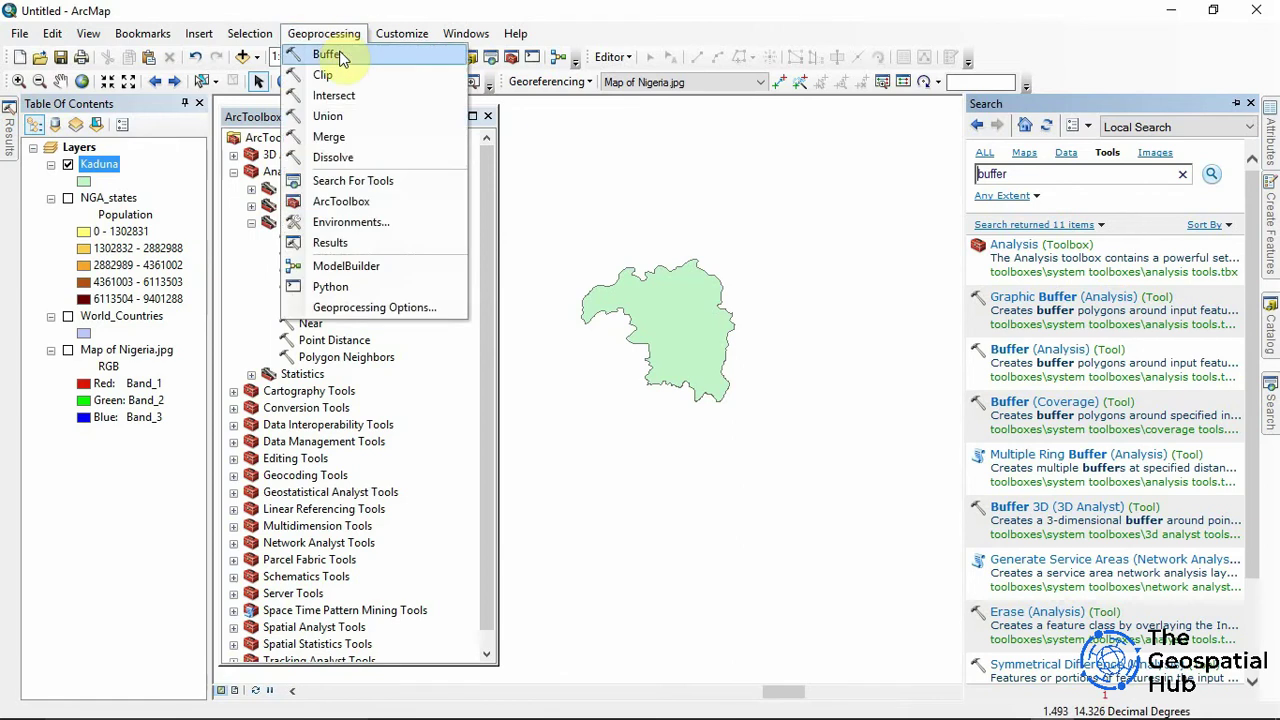
click(588, 10)
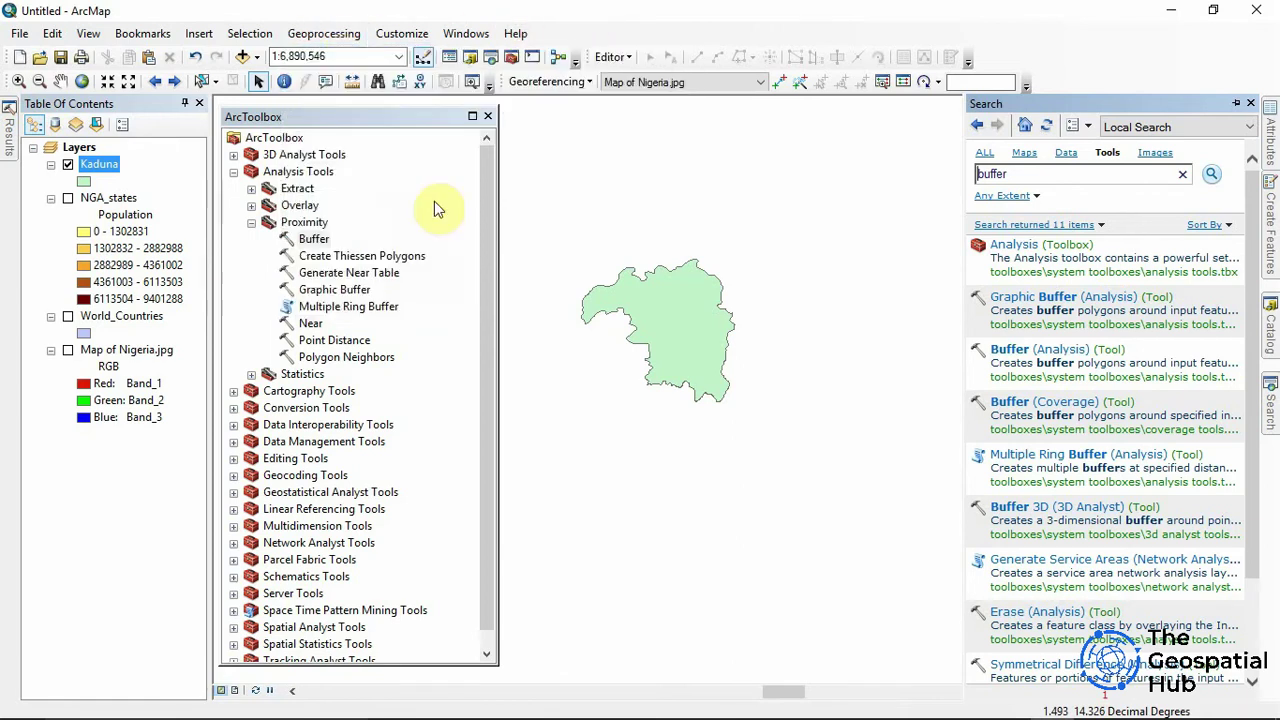
Open the Buffer tool and view help for its parameters and the full Buffer topic.
click(312, 242)
double_click(310, 240)
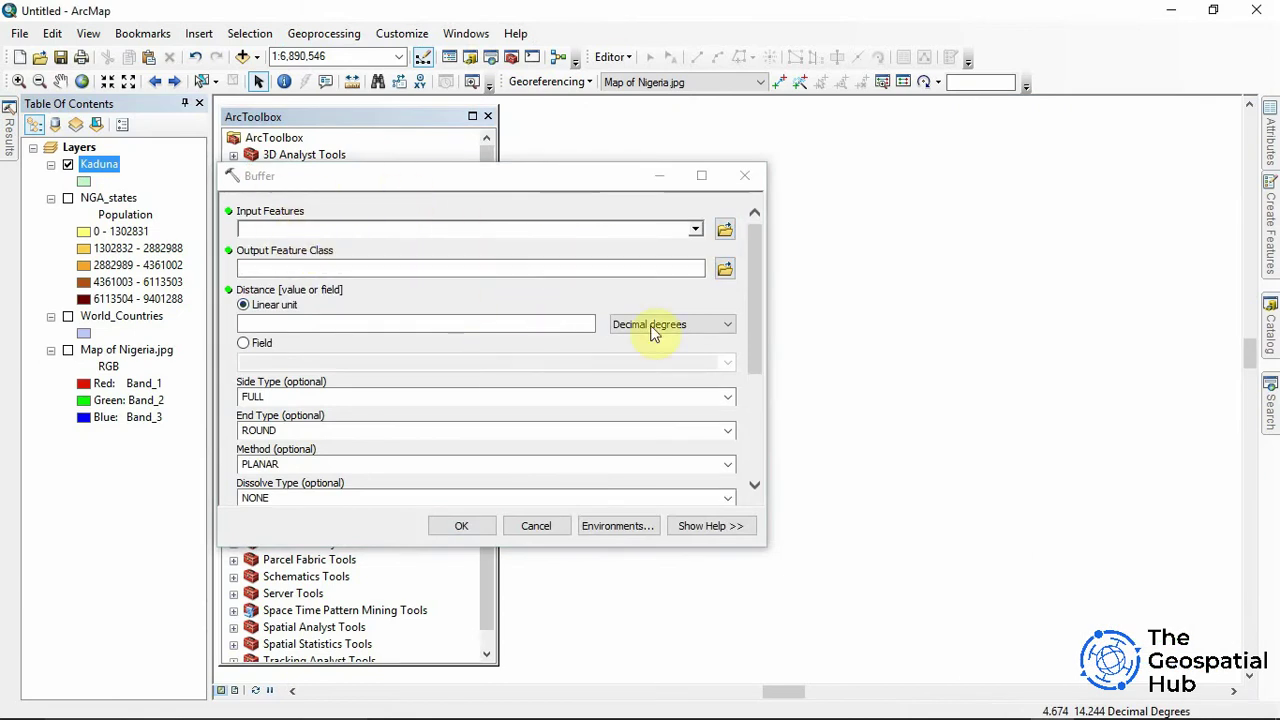
click(541, 229)
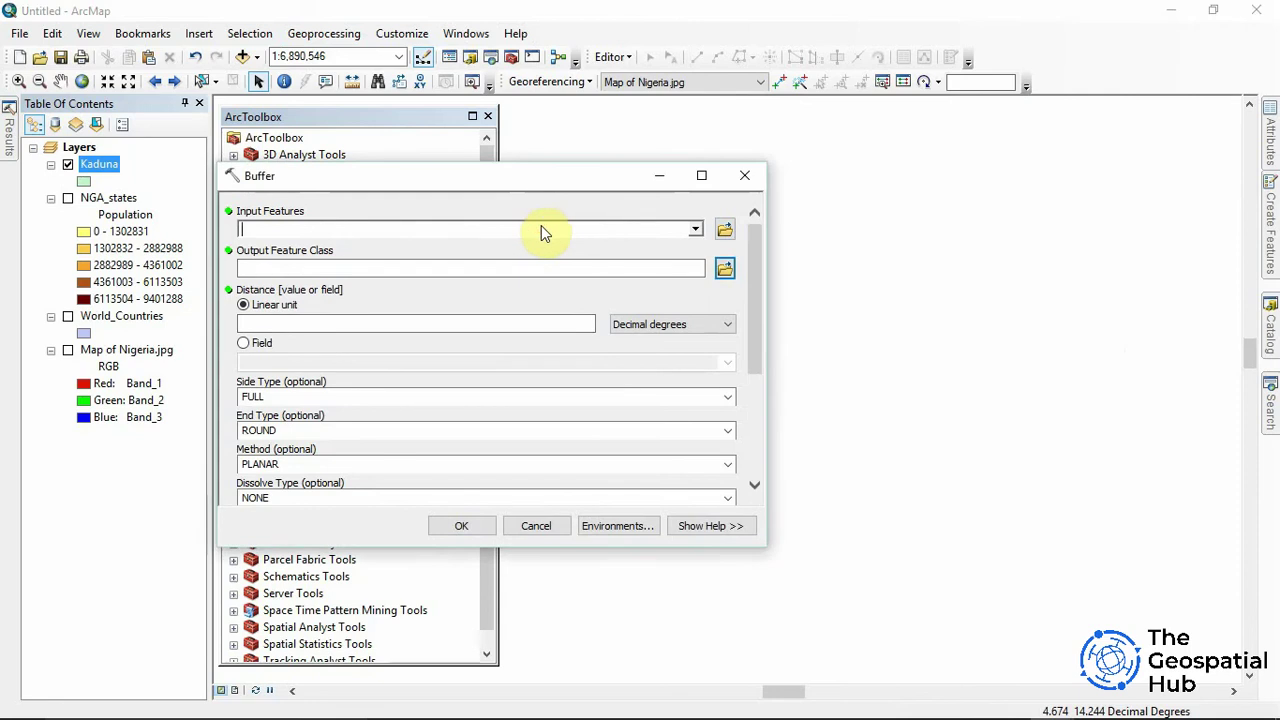
click(712, 529)
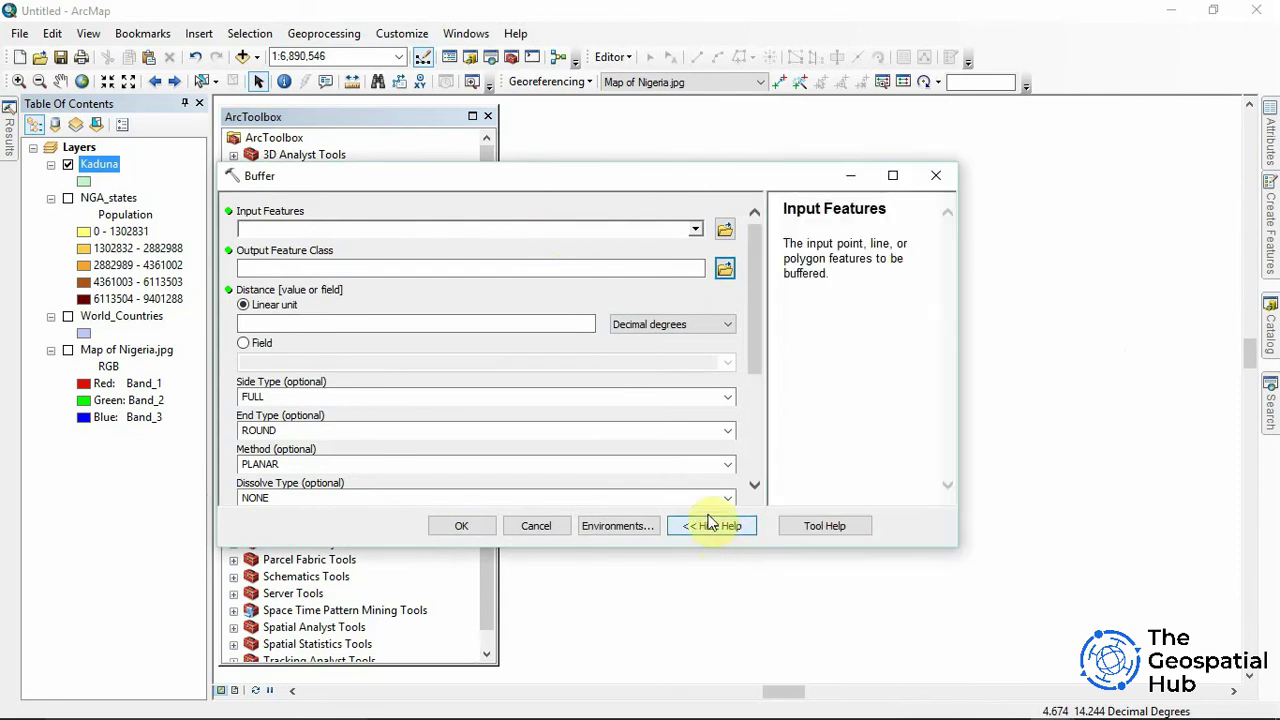
click(627, 269)
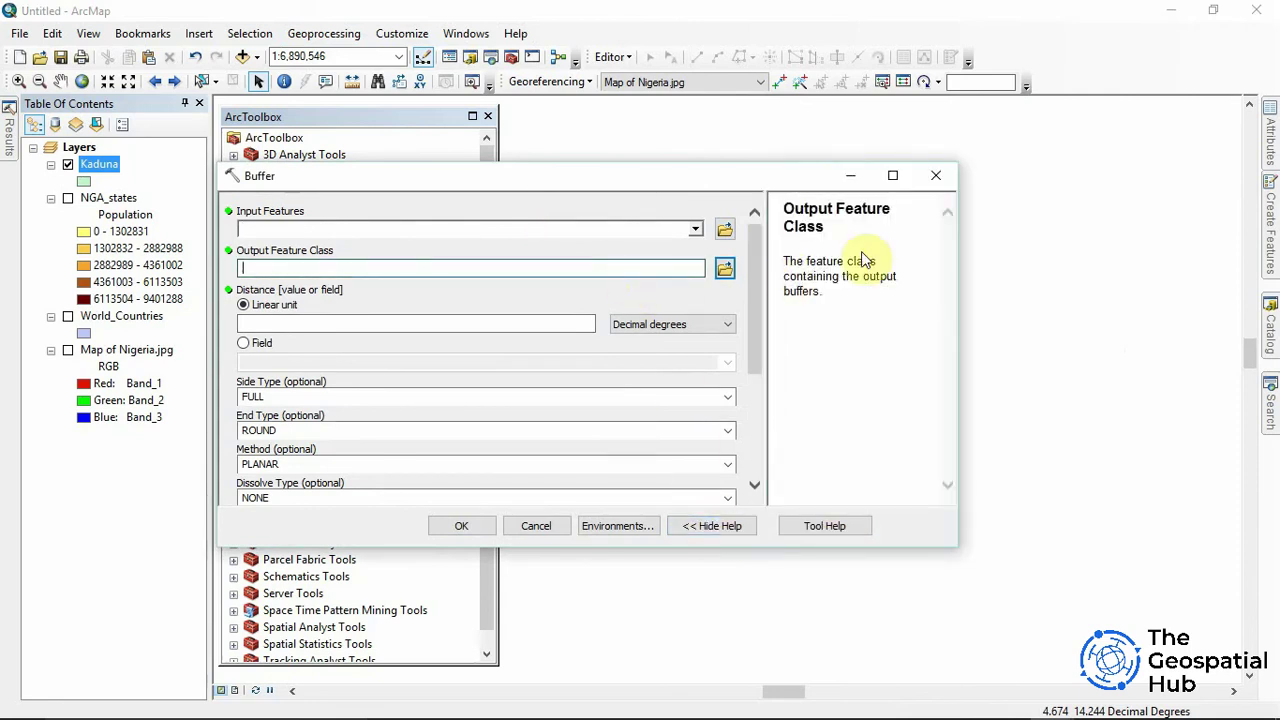
click(823, 525)
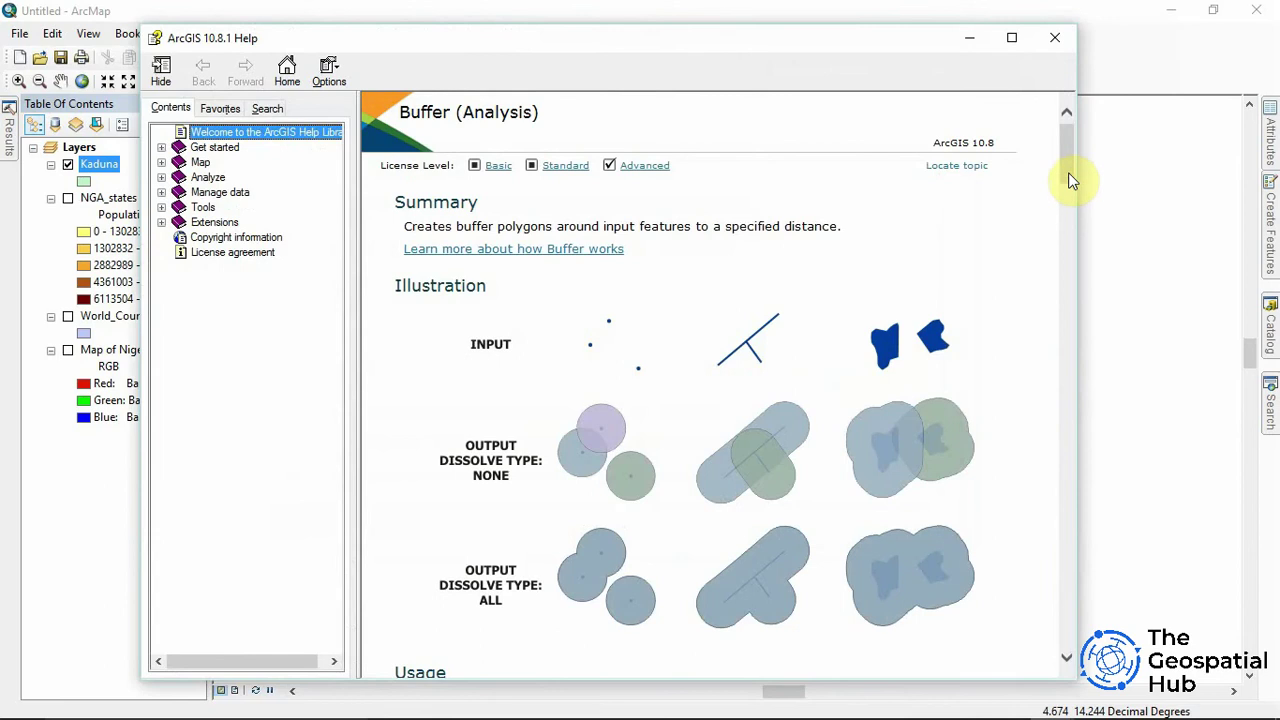
Close the Buffer help page and shift the Buffer form to the right.
drag(1068, 180, 1055, 458)
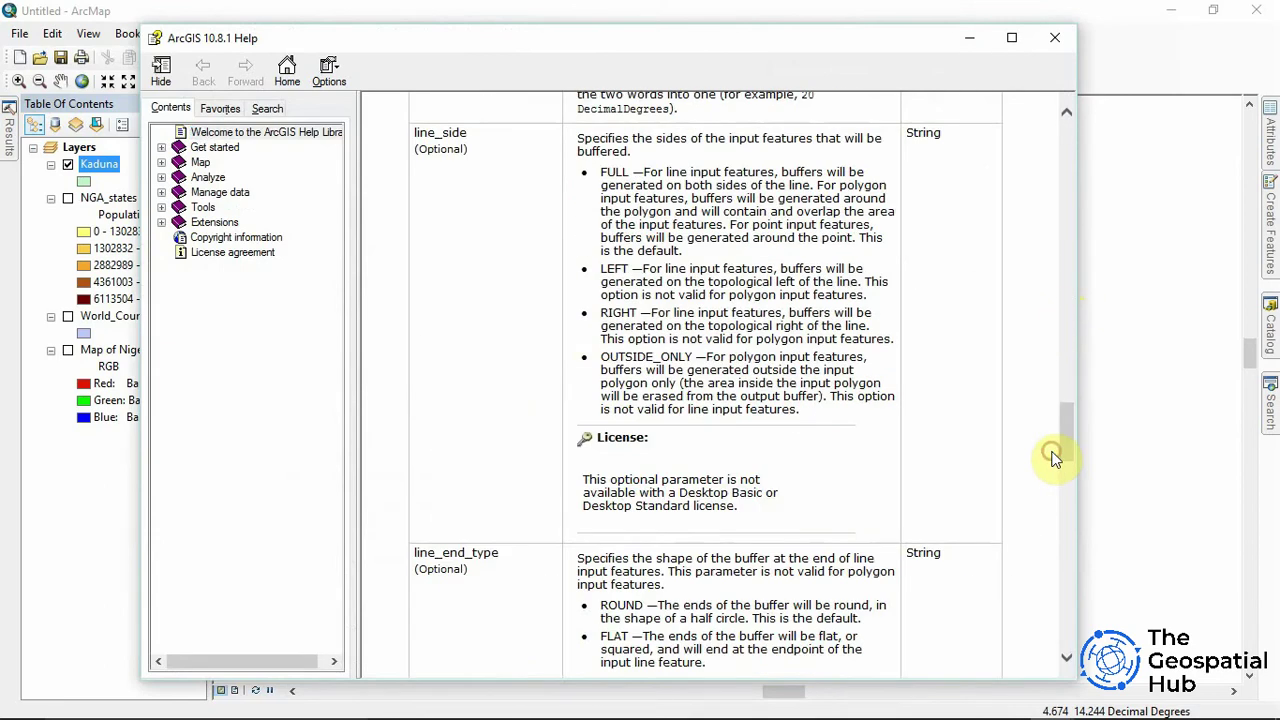
click(1055, 40)
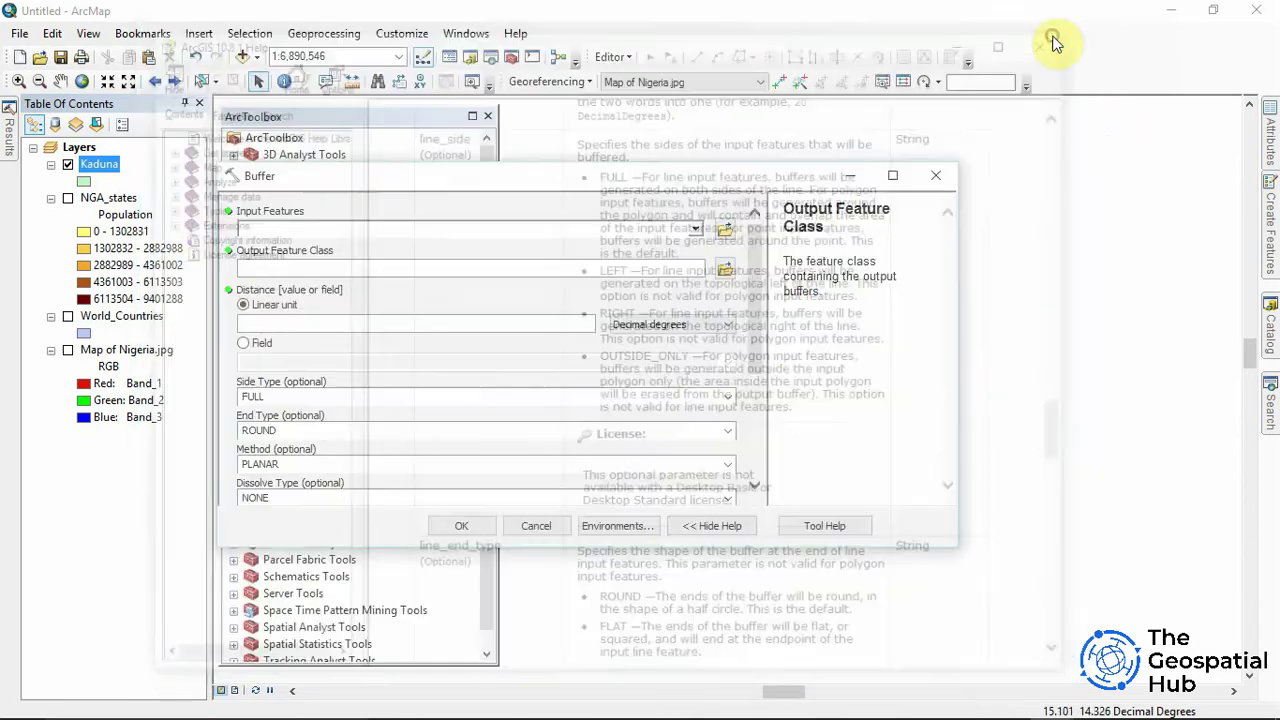
drag(715, 175, 779, 169)
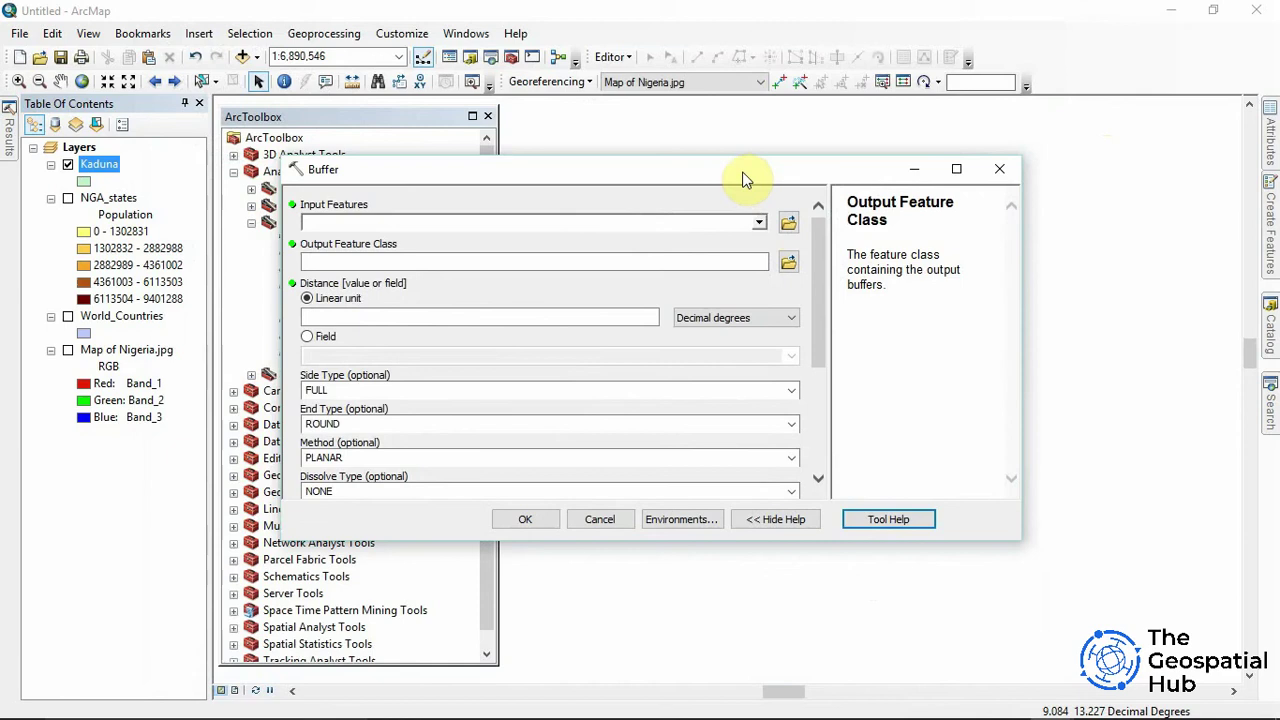
Set Kaduna as the Buffer input features.
click(762, 222)
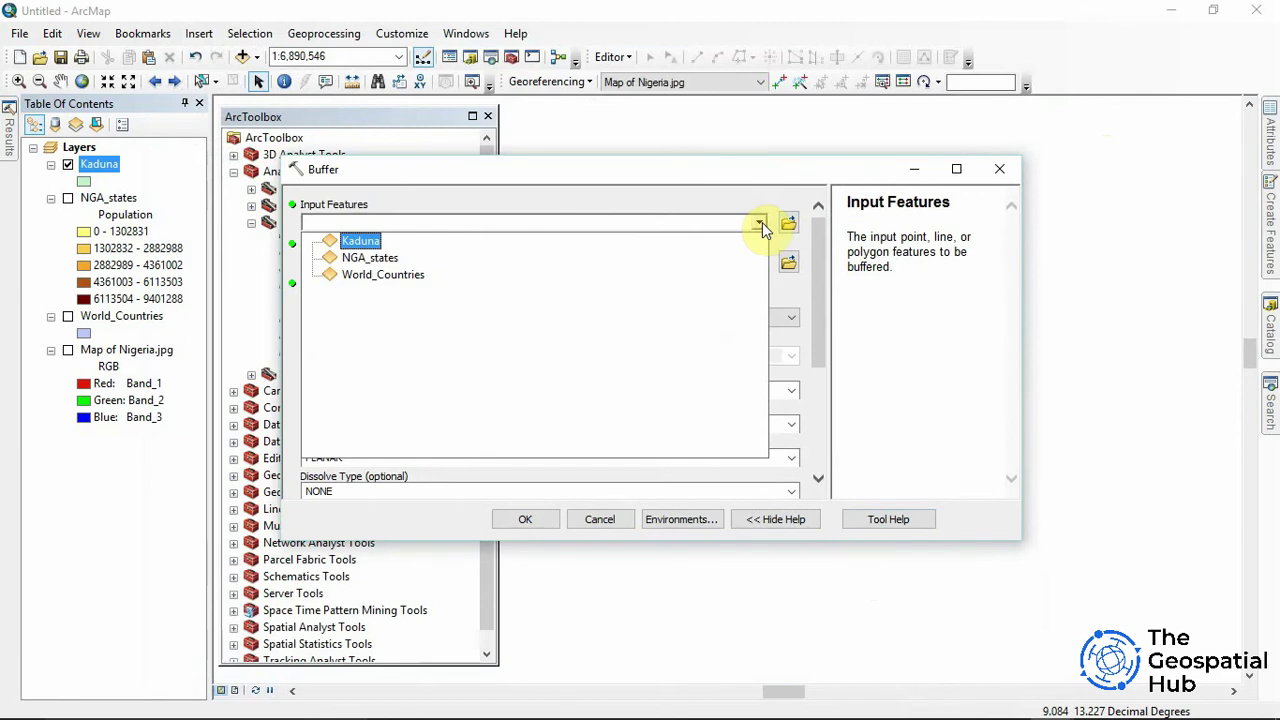
click(762, 222)
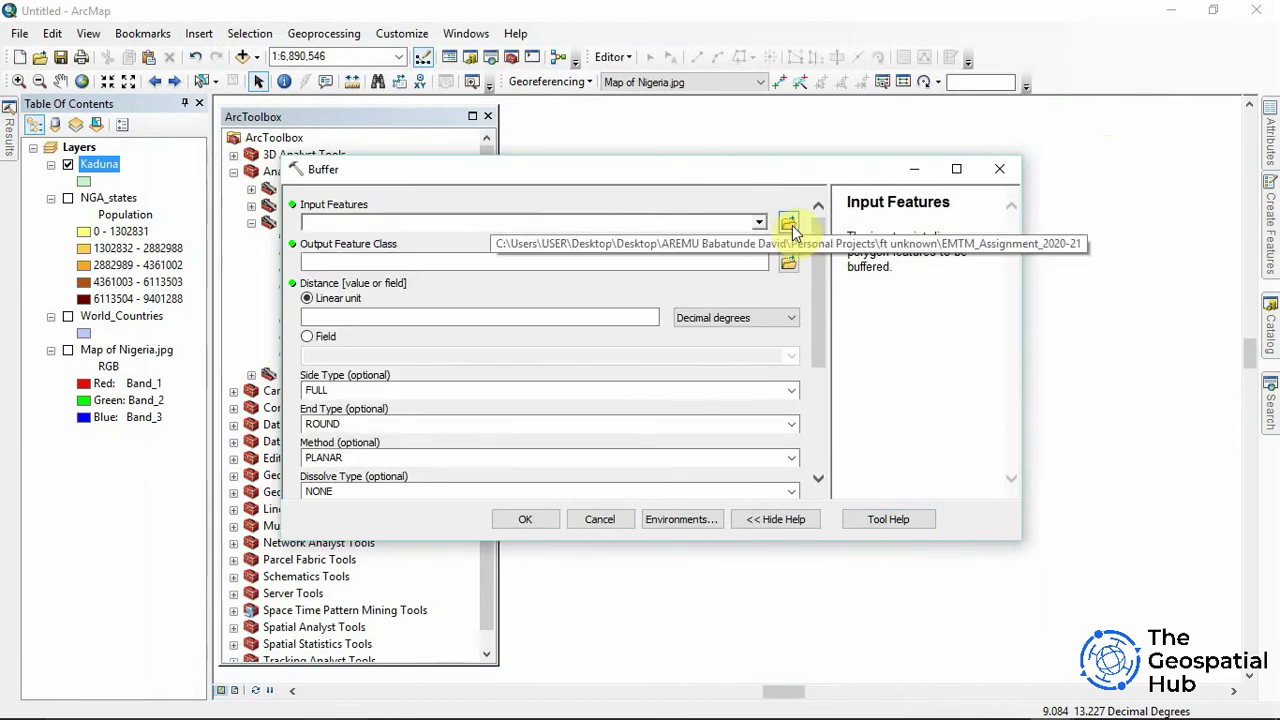
drag(99, 164, 380, 220)
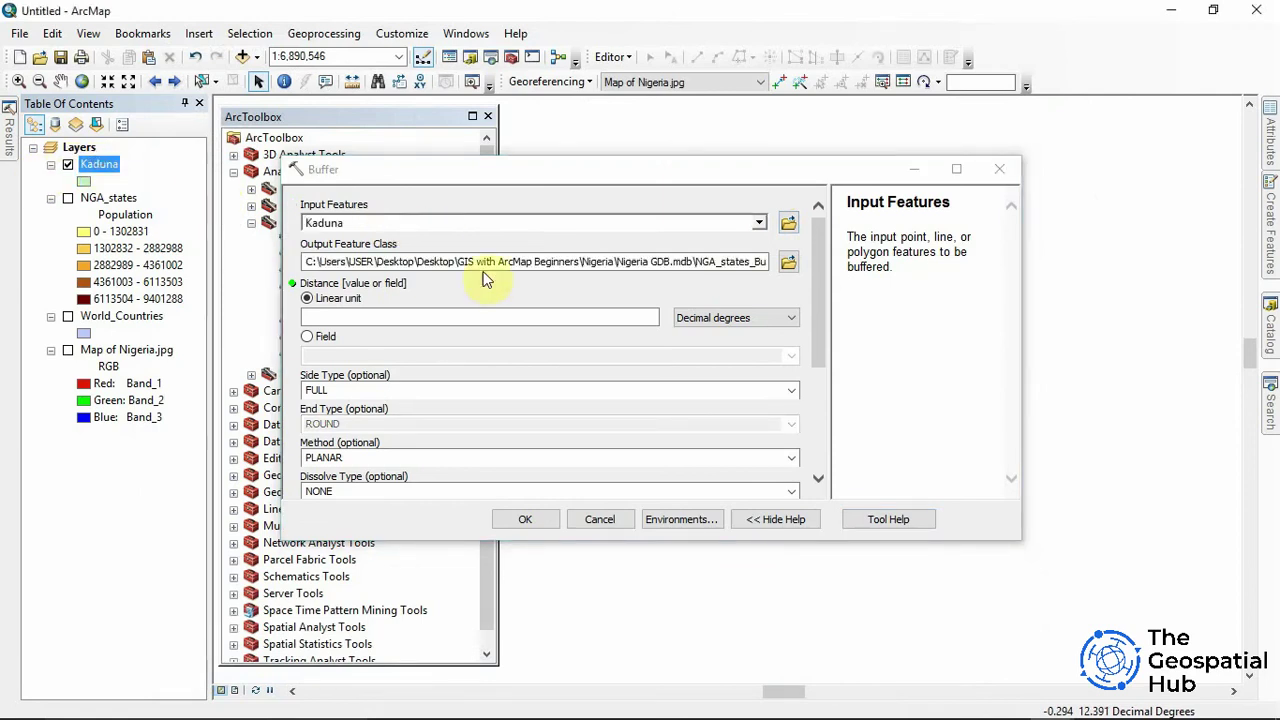
Save the buffer output as kandunabuffer in a new 'buffer' folder in the home folder.
click(789, 260)
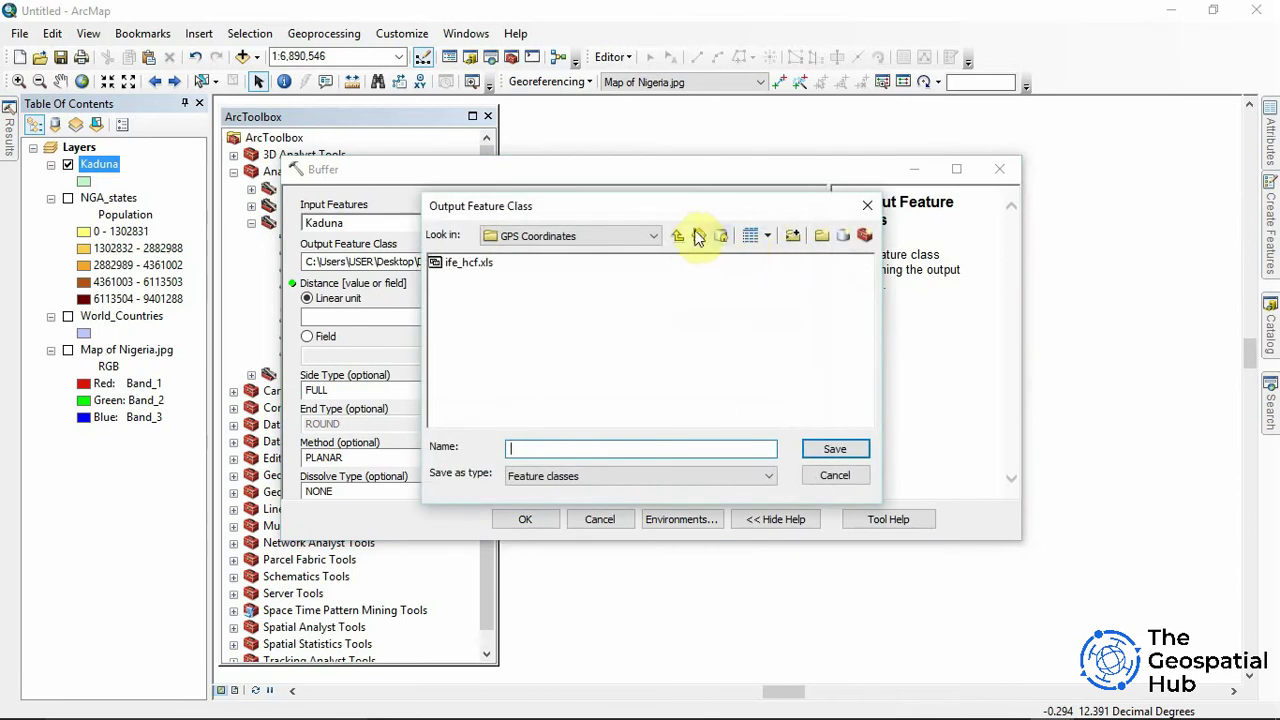
click(699, 237)
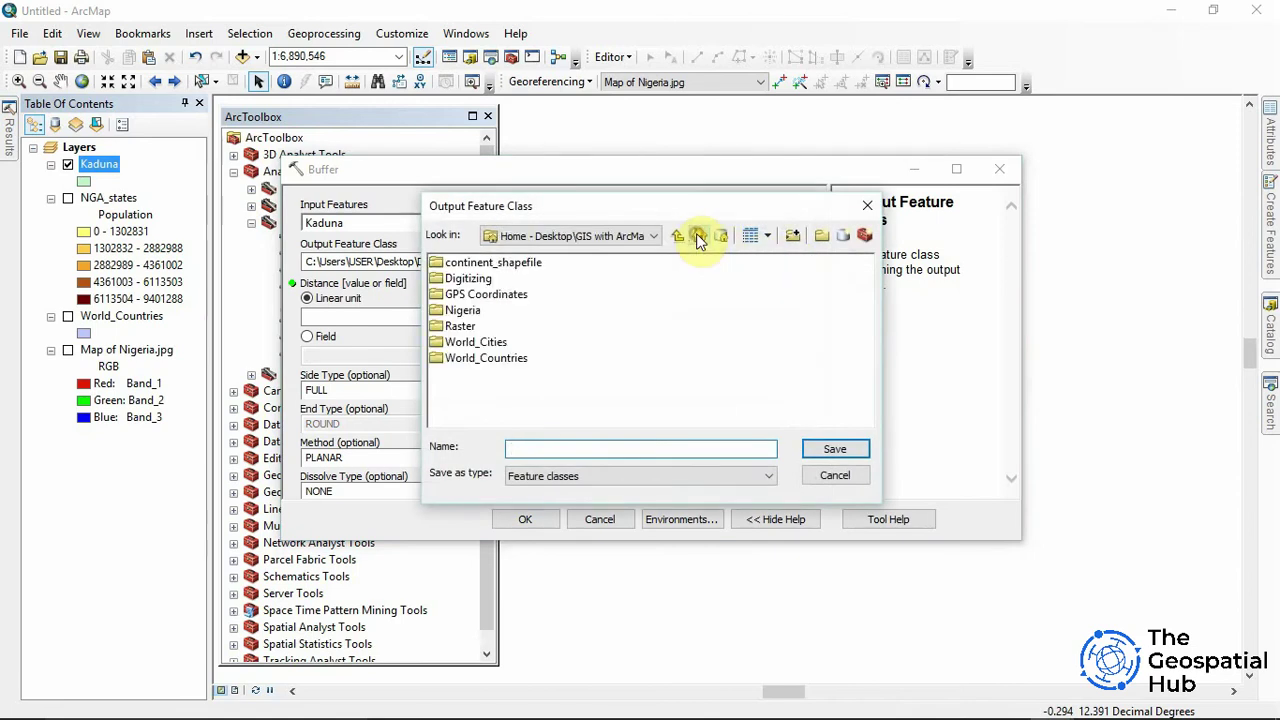
click(823, 237)
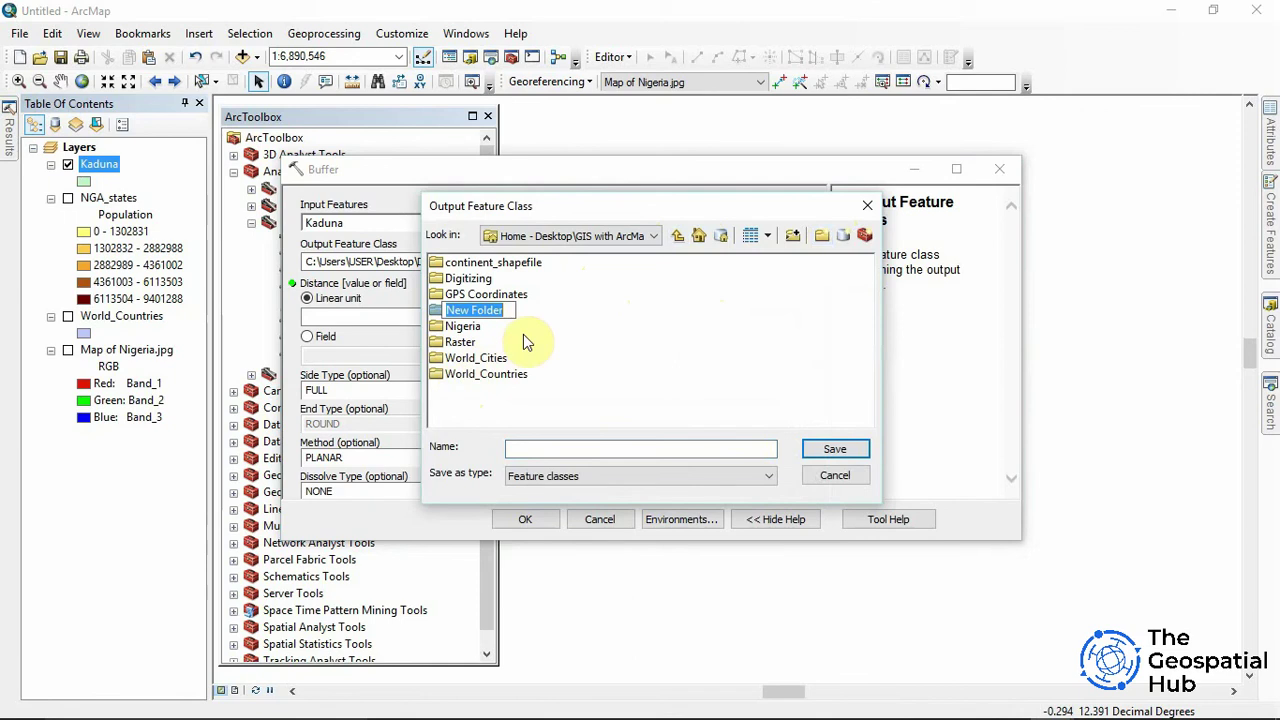
text(buffer)
key(Return)
double_click(465, 261)
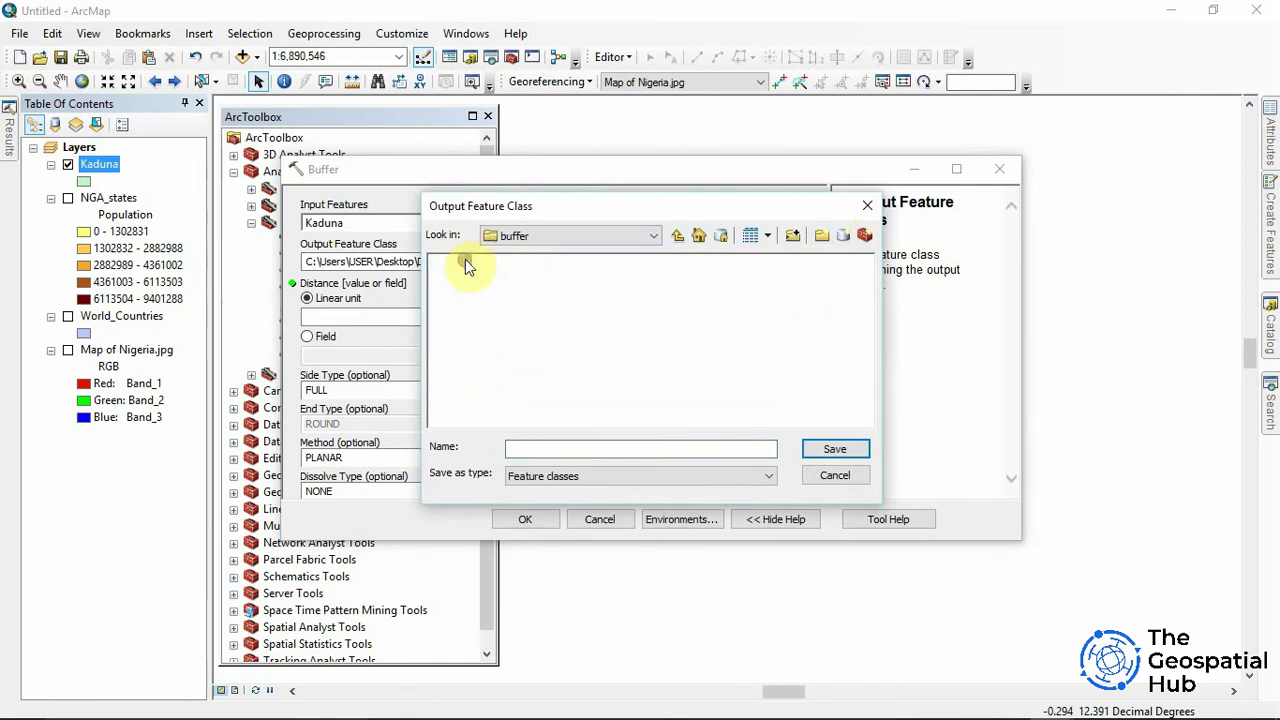
click(557, 447)
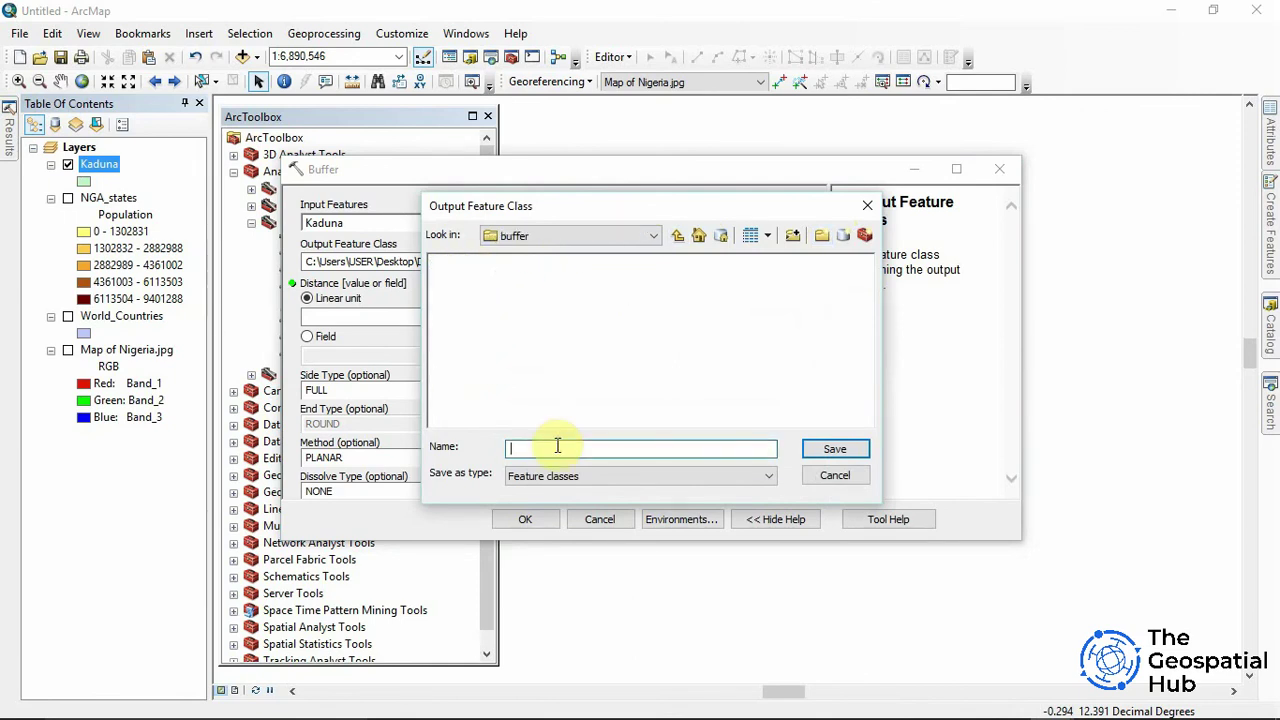
text(kandunabuffer)
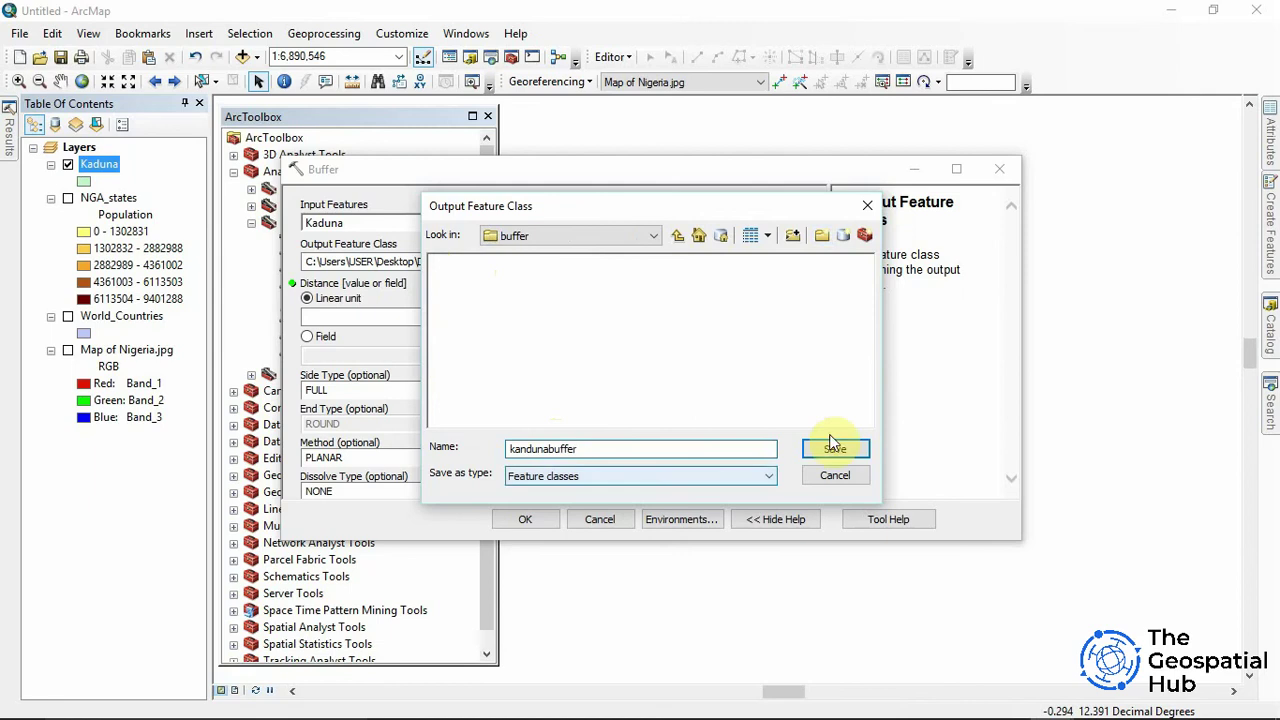
click(835, 449)
Set the buffer distance to 20 Kilometers and run the Buffer tool.
click(790, 318)
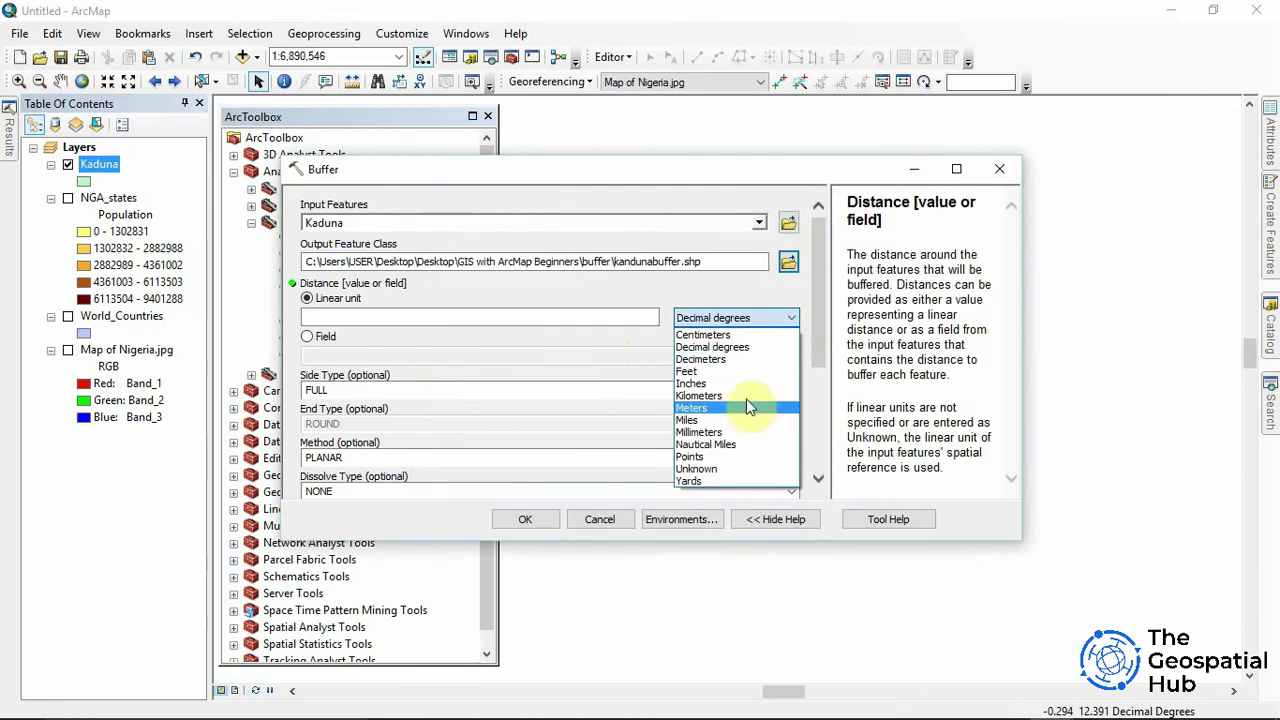
click(746, 397)
click(620, 318)
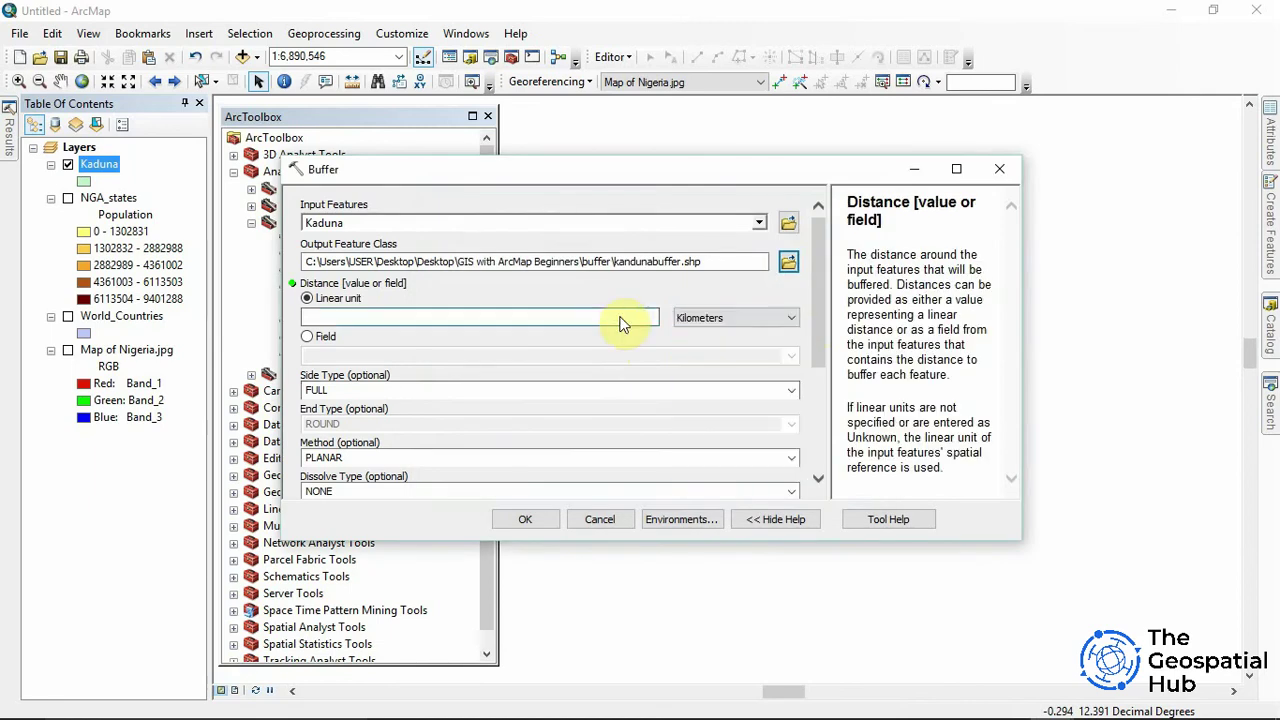
text(20)
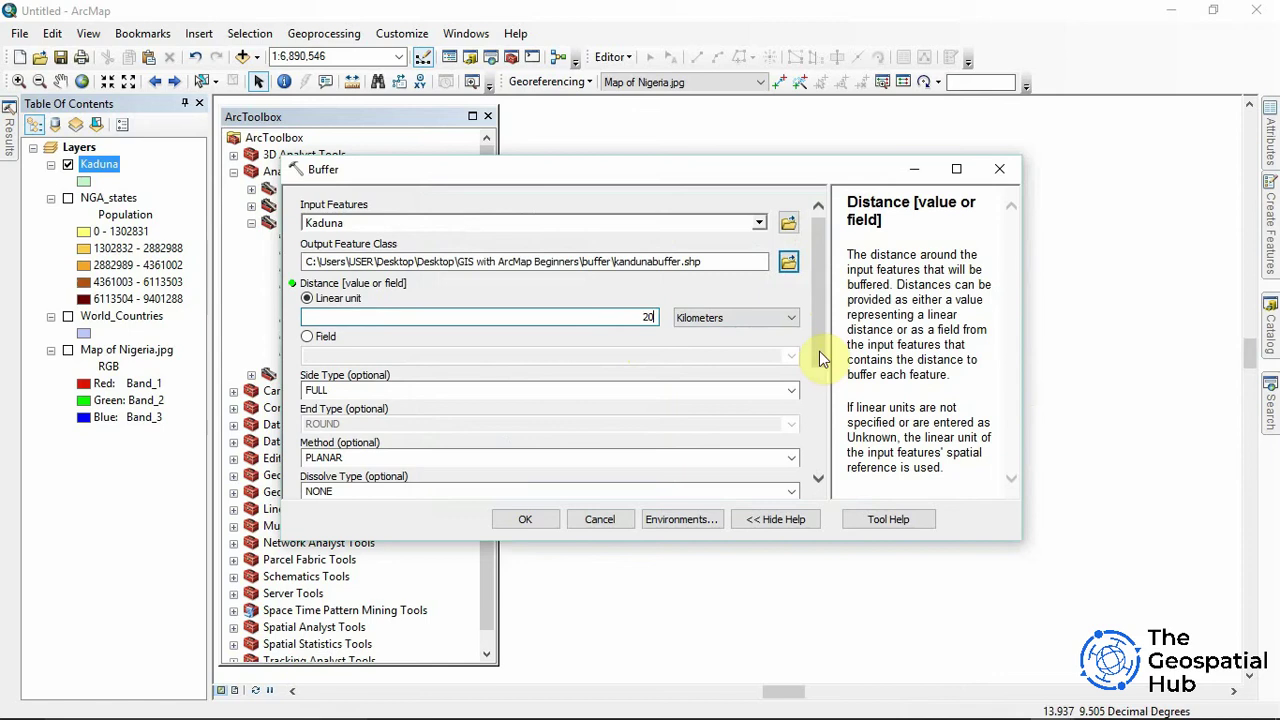
drag(819, 345, 819, 467)
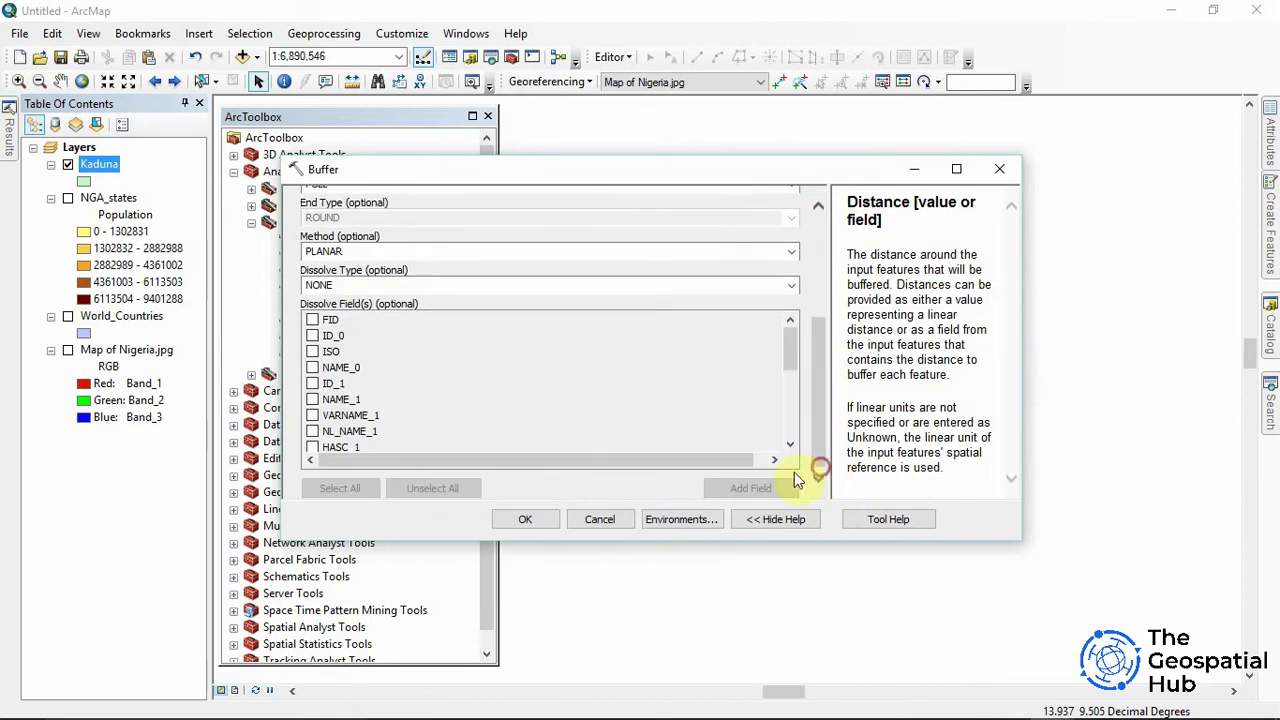
click(532, 519)
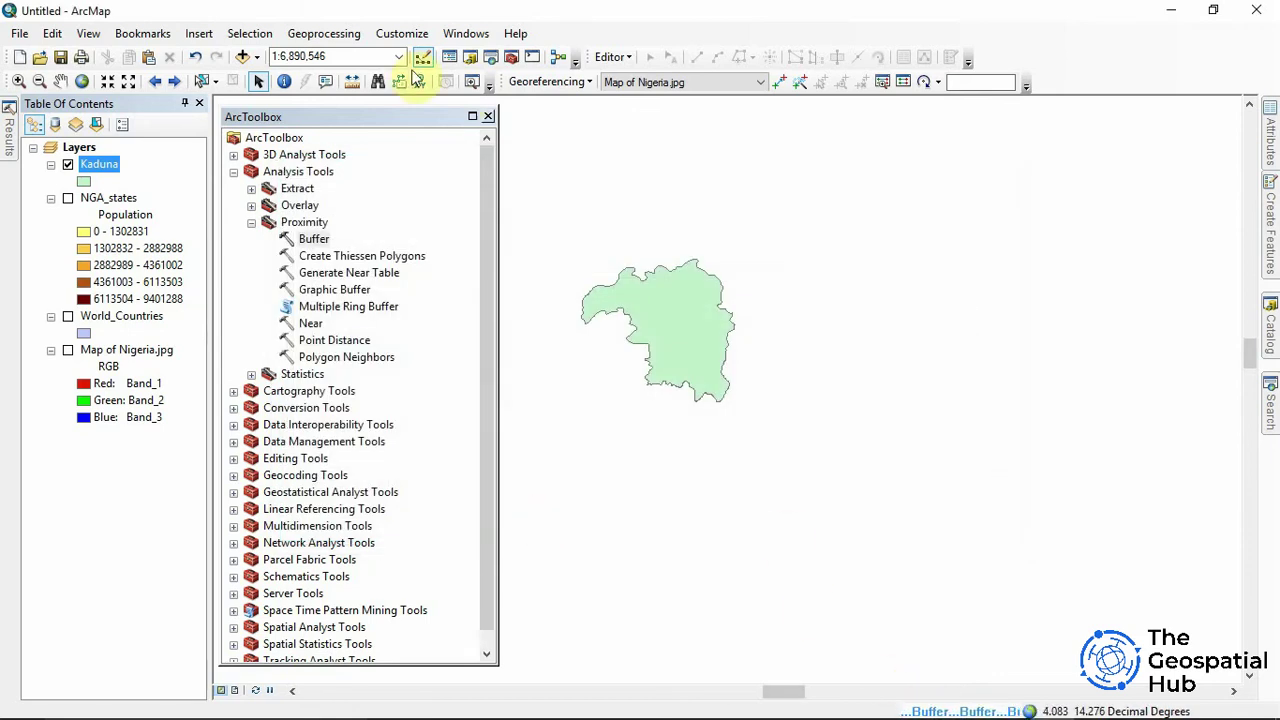
Show the geoprocessing Results window and close ArcToolbox.
click(344, 35)
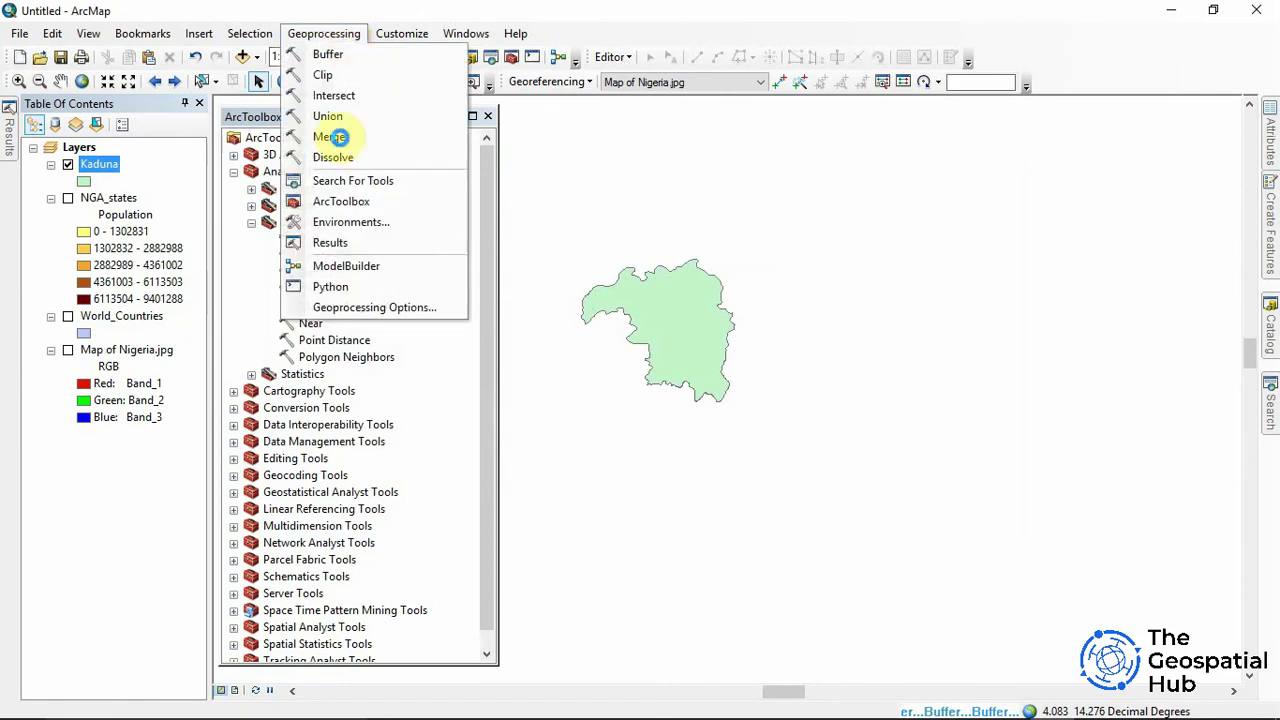
click(331, 243)
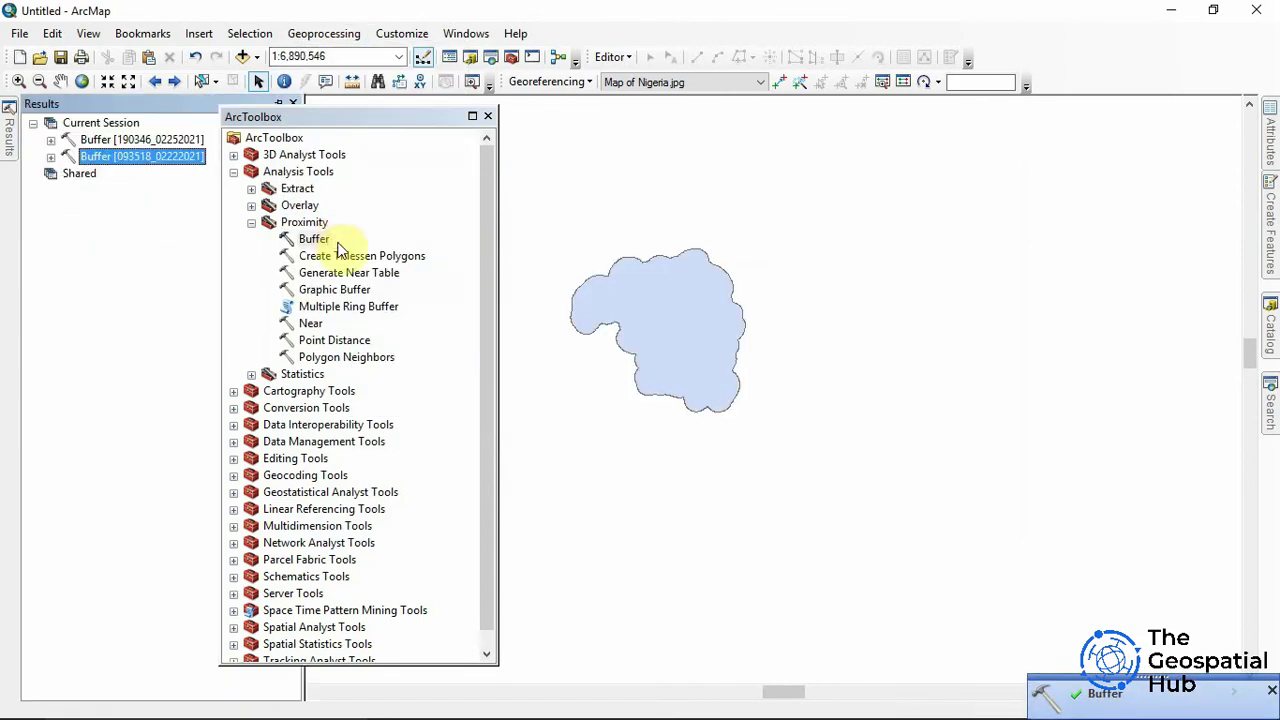
click(489, 117)
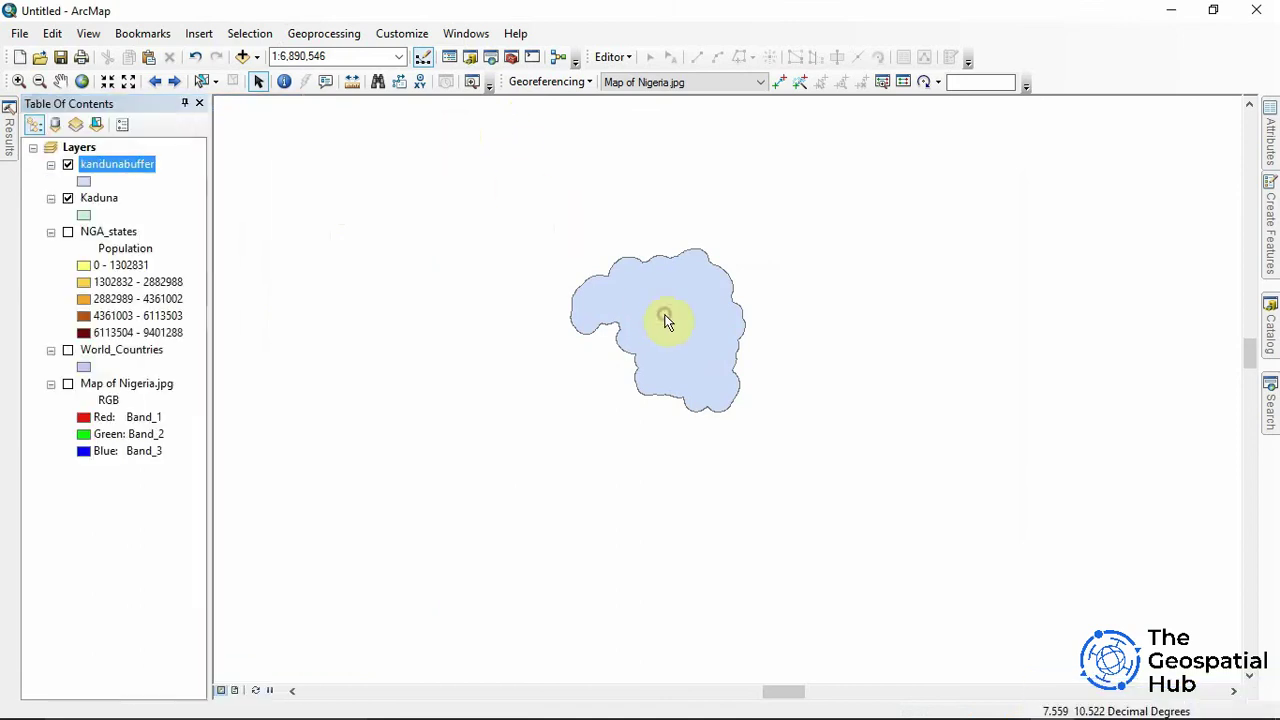
Move Kaduna above kandunabuffer in the layer list and turn on NGA_states.
ctrl+click(105, 199)
drag(105, 199, 95, 163)
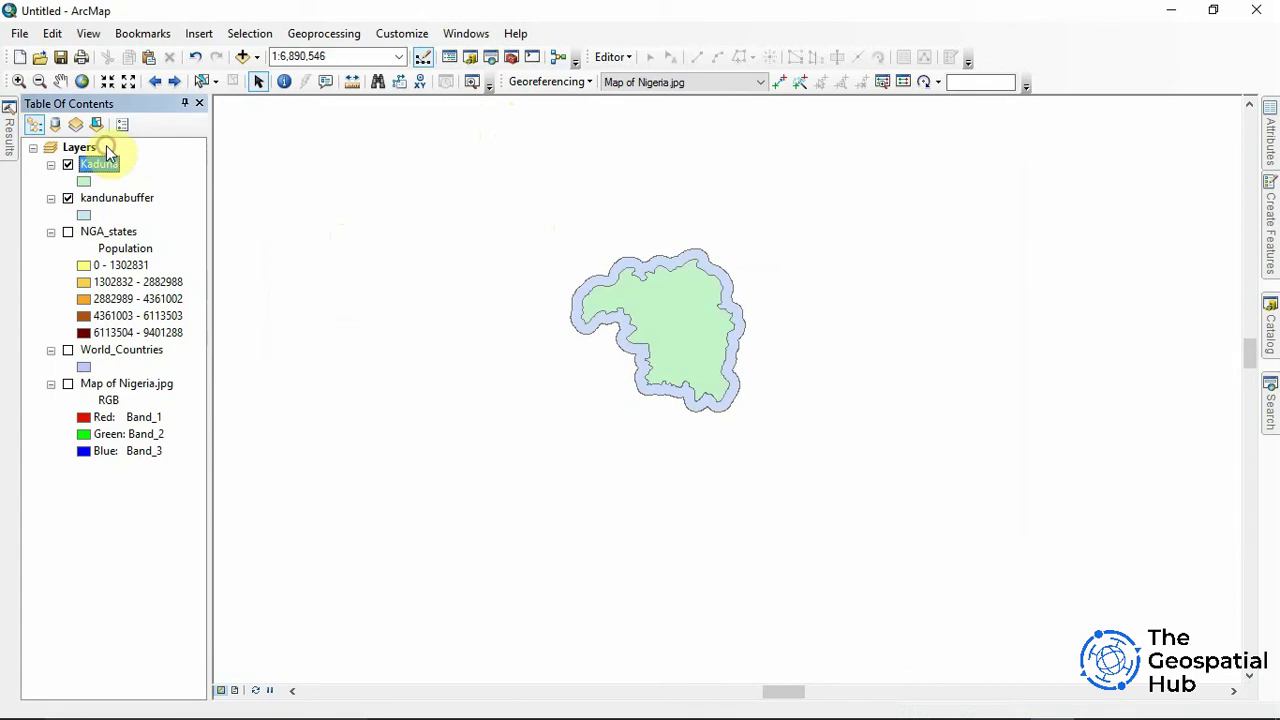
click(68, 232)
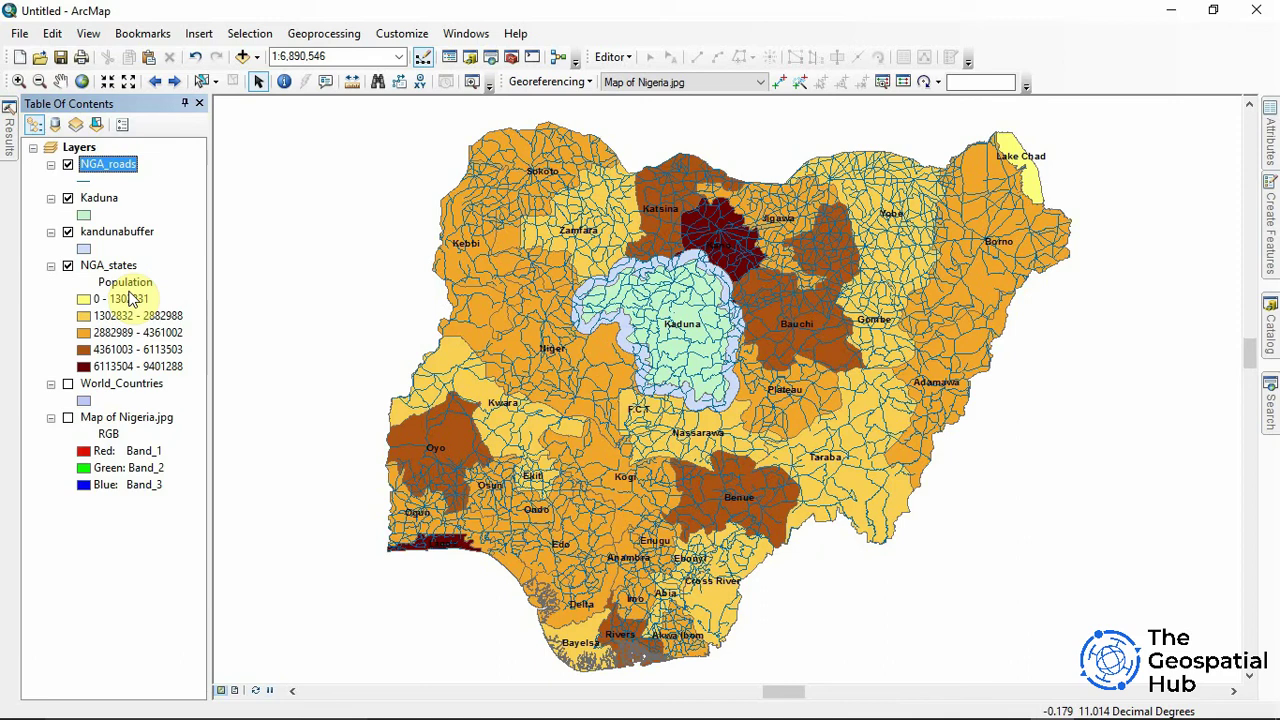
Open the Clip tool from the Geoprocessing menu.
click(323, 36)
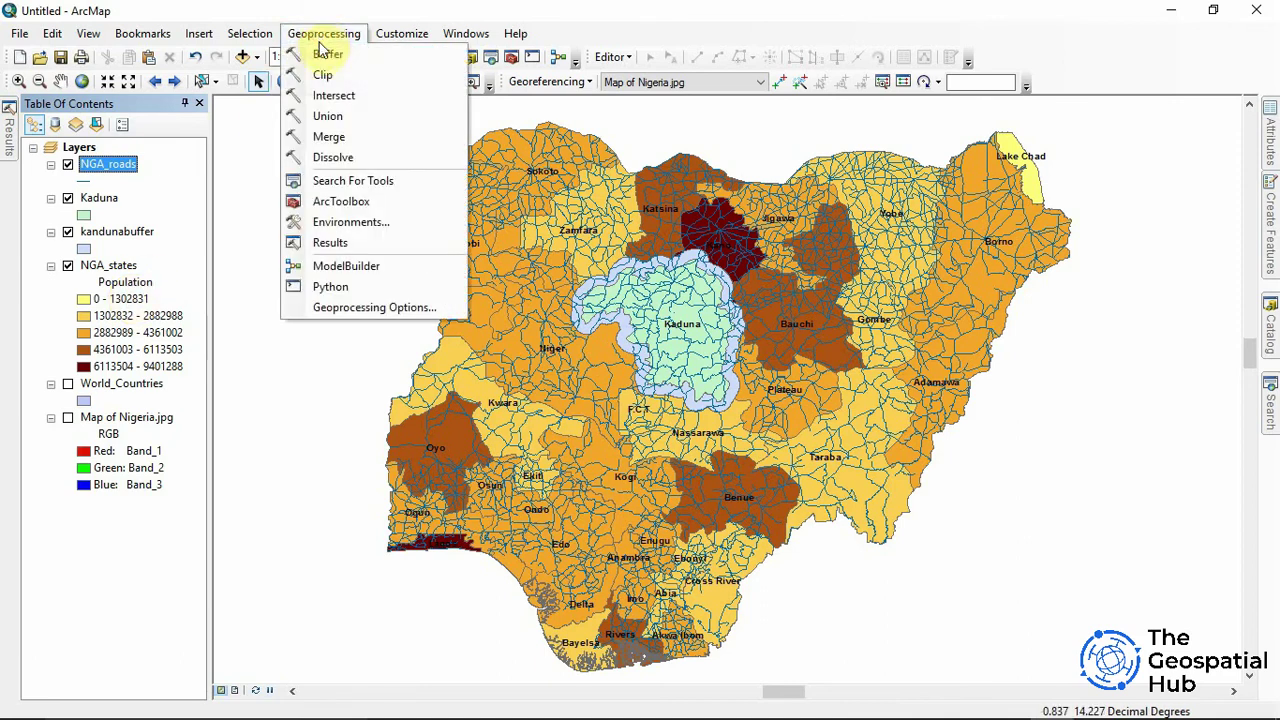
click(322, 78)
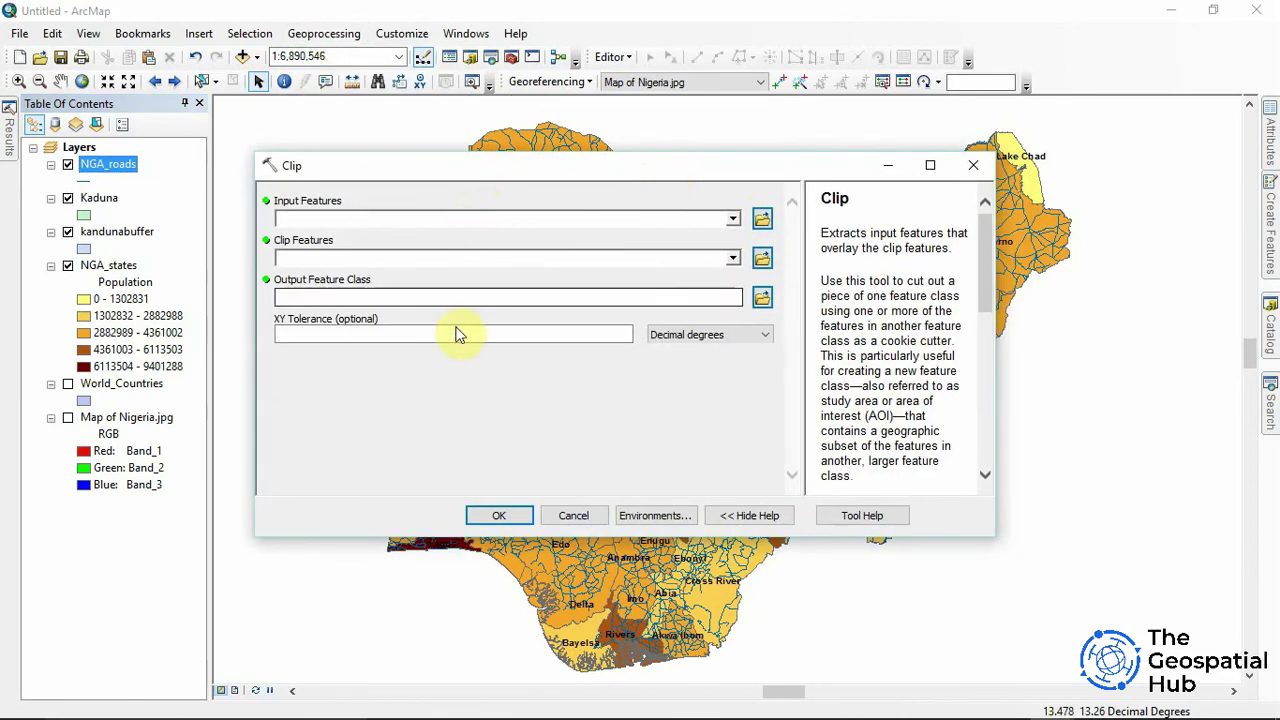
Read the help for the Clip input, clip features and output parameters.
click(493, 222)
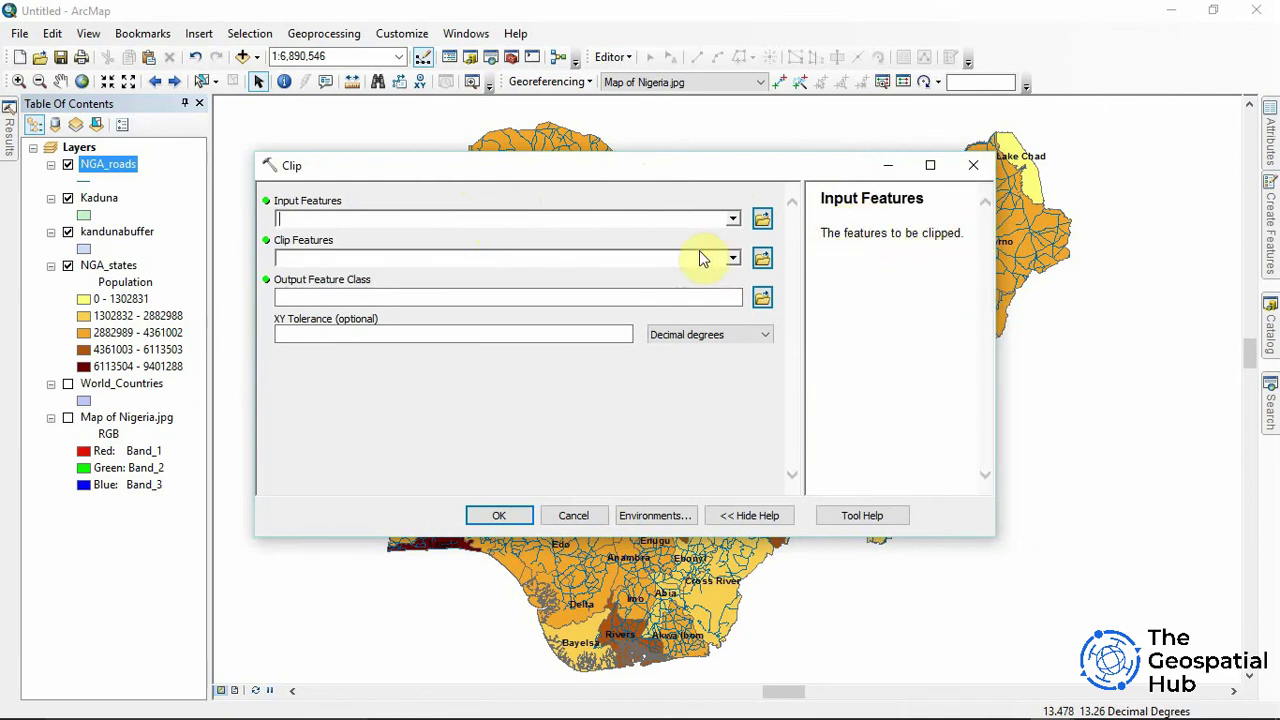
click(310, 260)
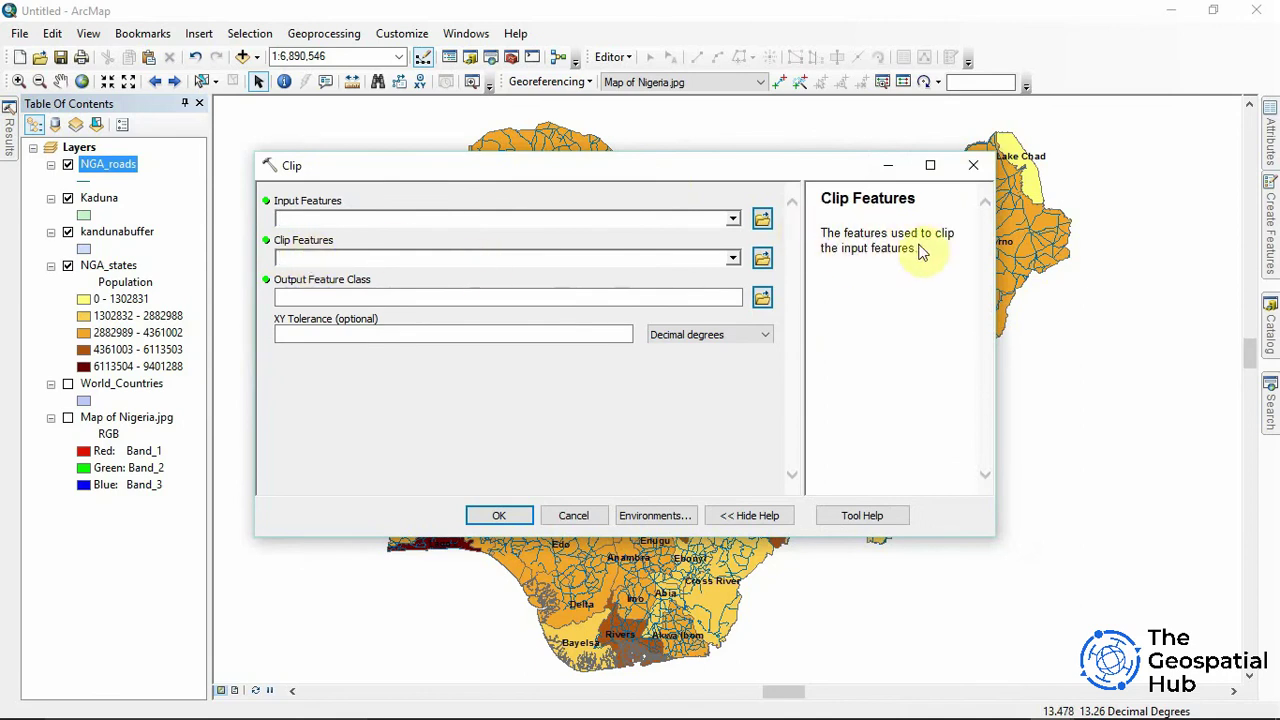
click(534, 302)
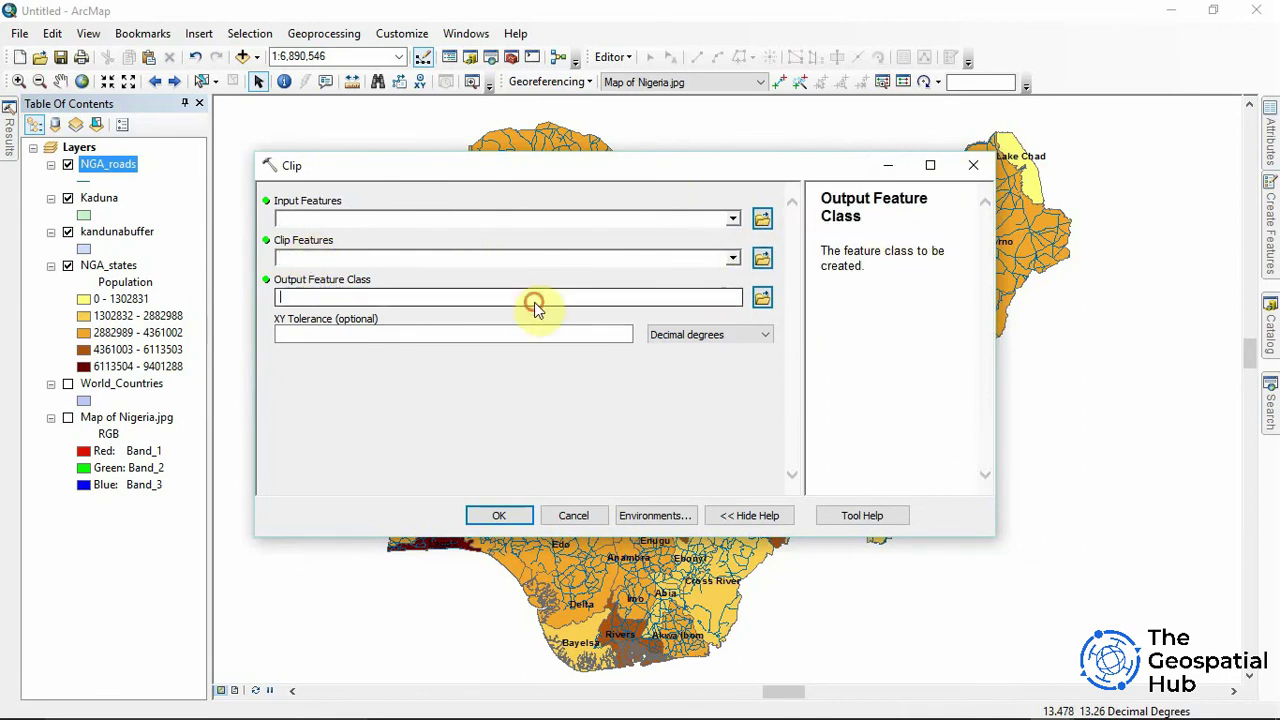
click(407, 220)
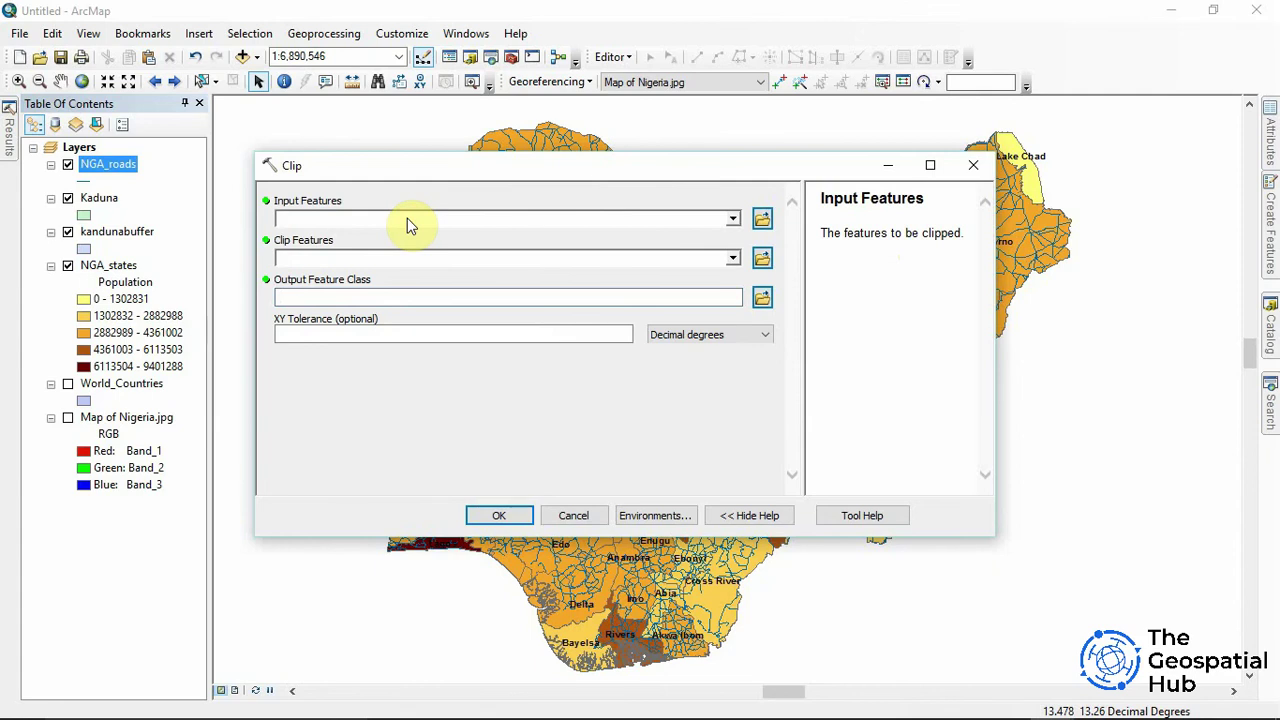
Clip NGA_roads by Kaduna and browse for the output save location.
click(733, 218)
click(344, 238)
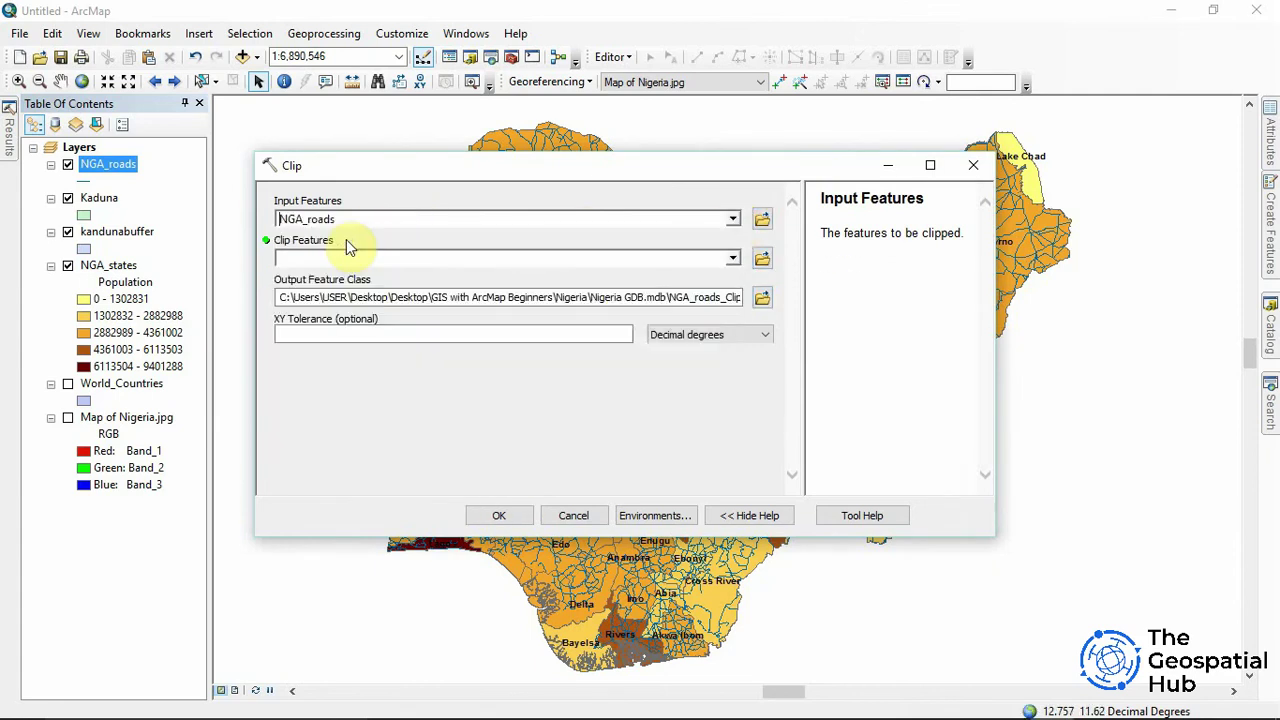
click(734, 260)
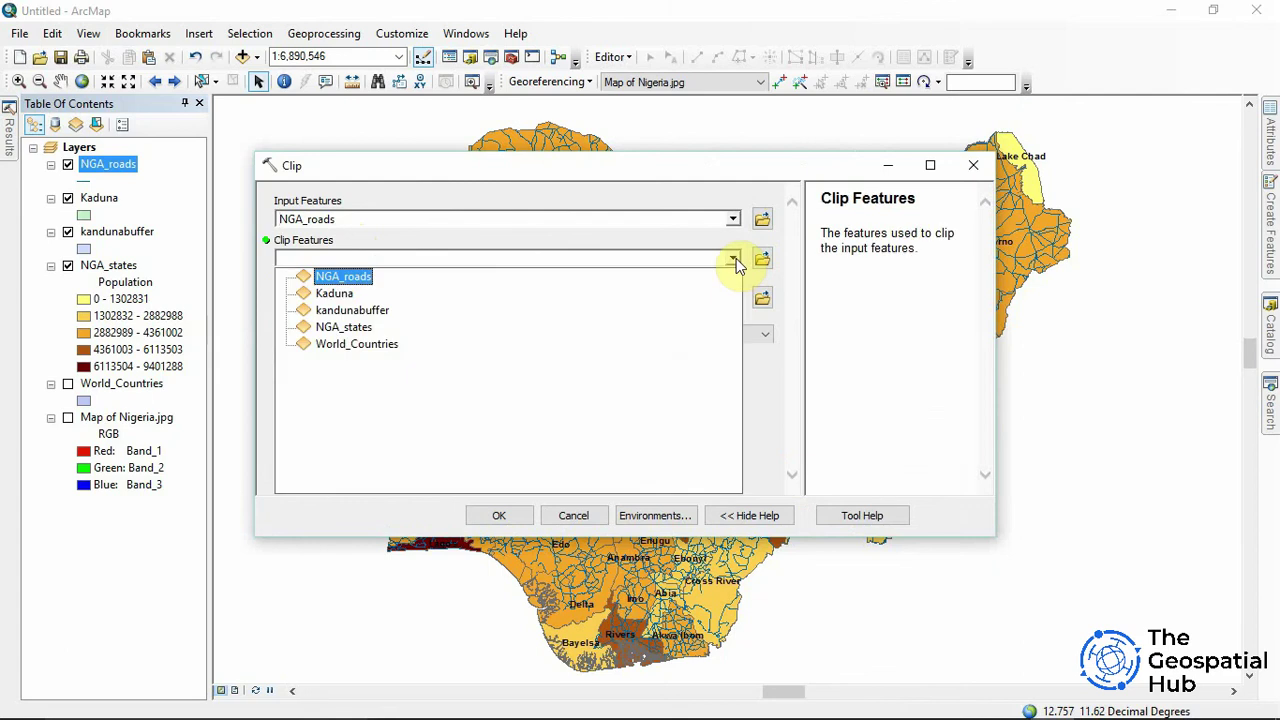
click(336, 293)
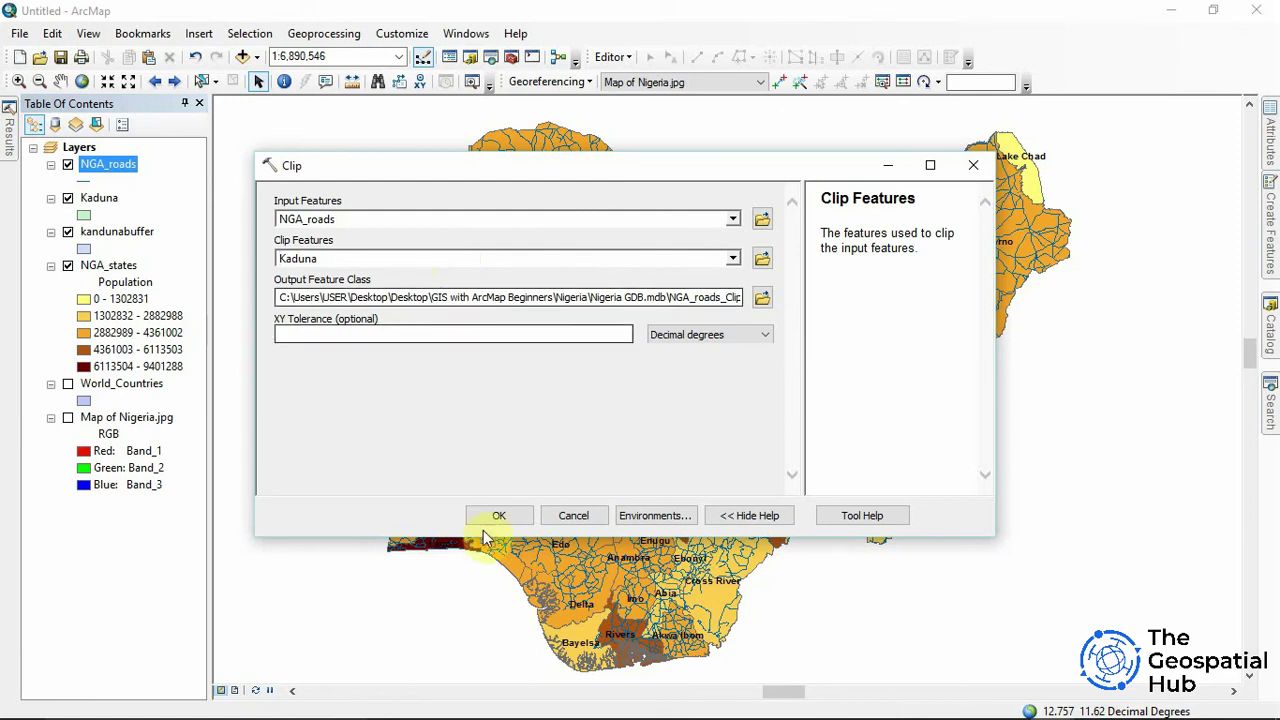
click(763, 298)
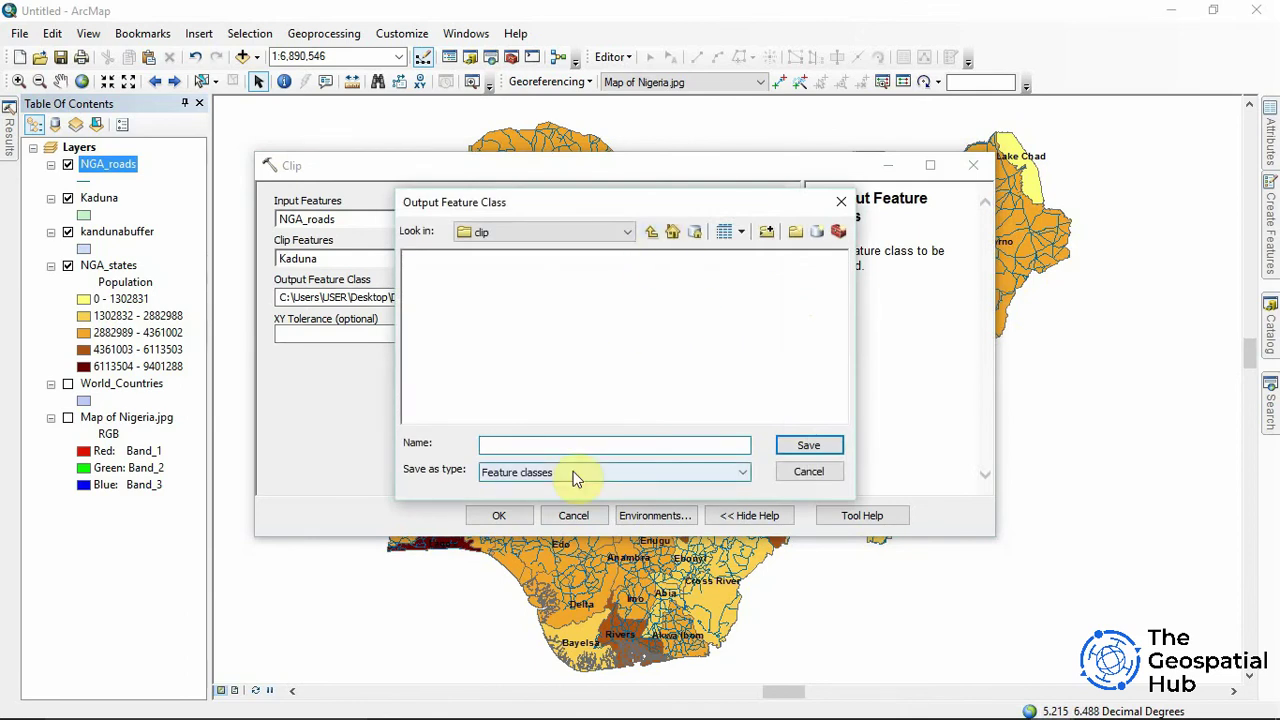
Name the clip output kadunaRd, save it, and run the Clip.
text(kadunaRd)
click(825, 447)
click(507, 515)
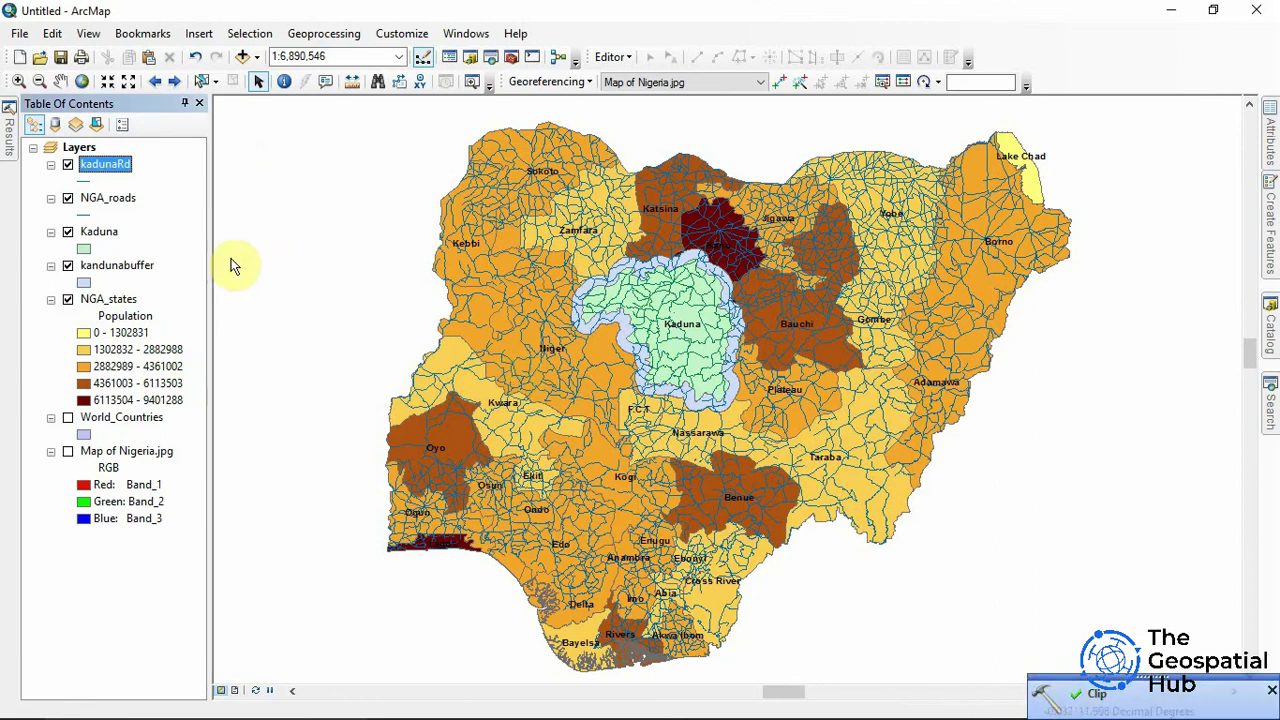
Hide the NGA_states, NGA_roads and kandunabuffer layers.
click(67, 300)
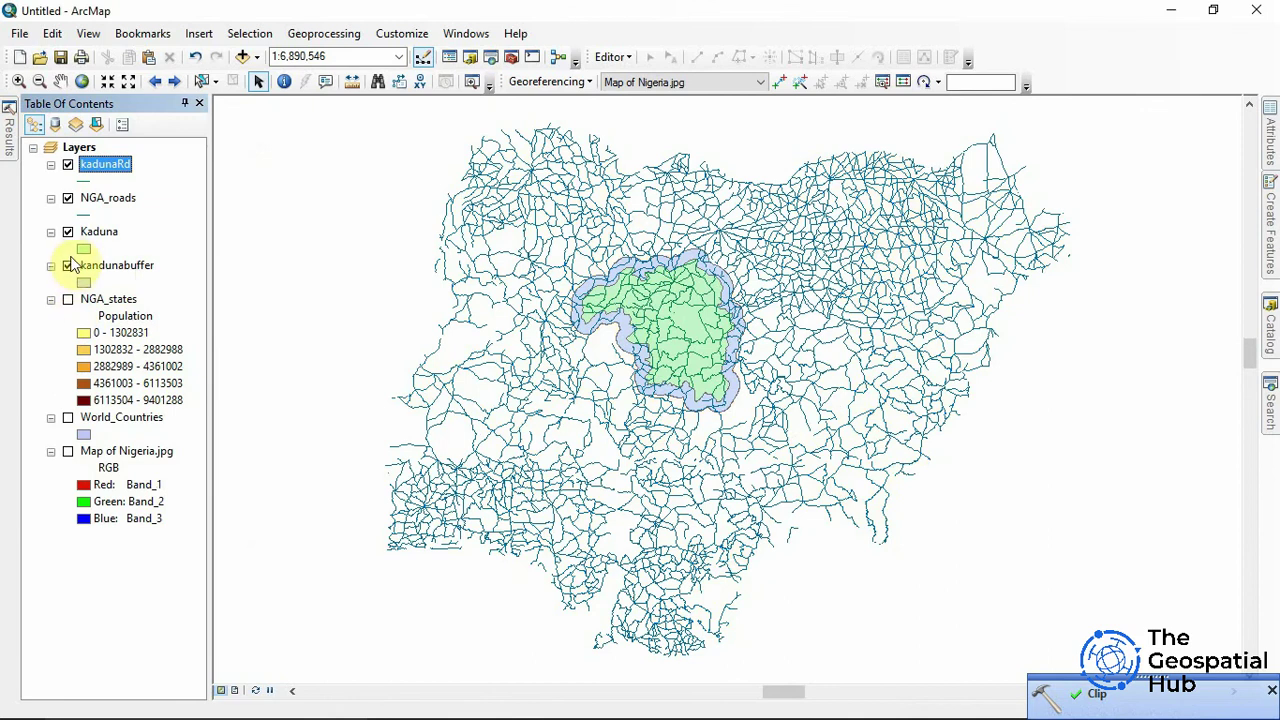
click(67, 198)
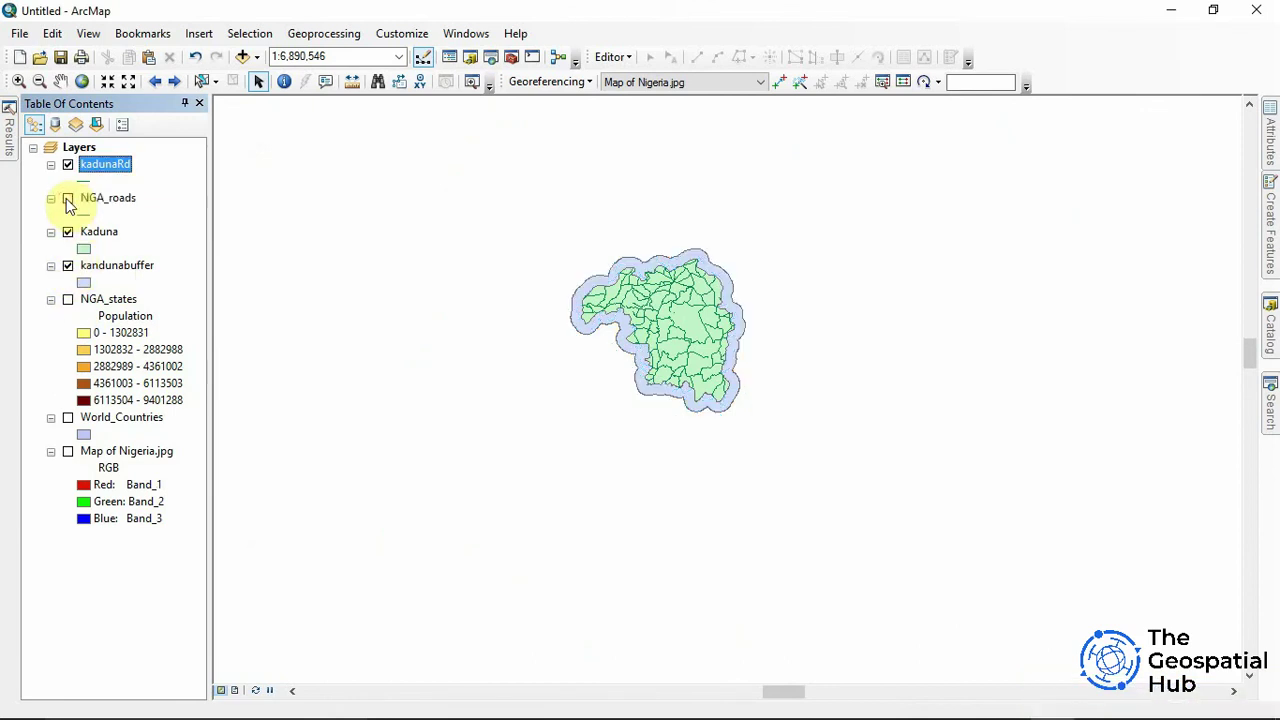
click(67, 266)
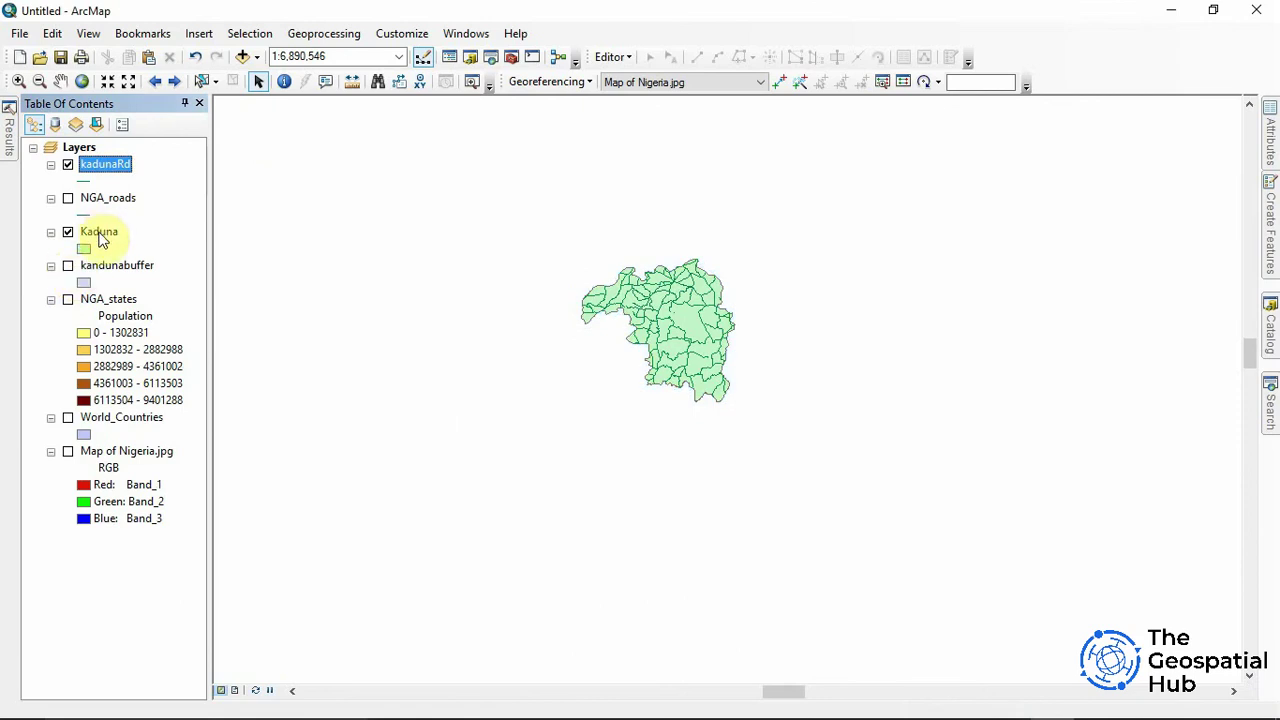
click(100, 236)
Zoom the map to the kadunaRd clipped roads layer.
click(97, 166)
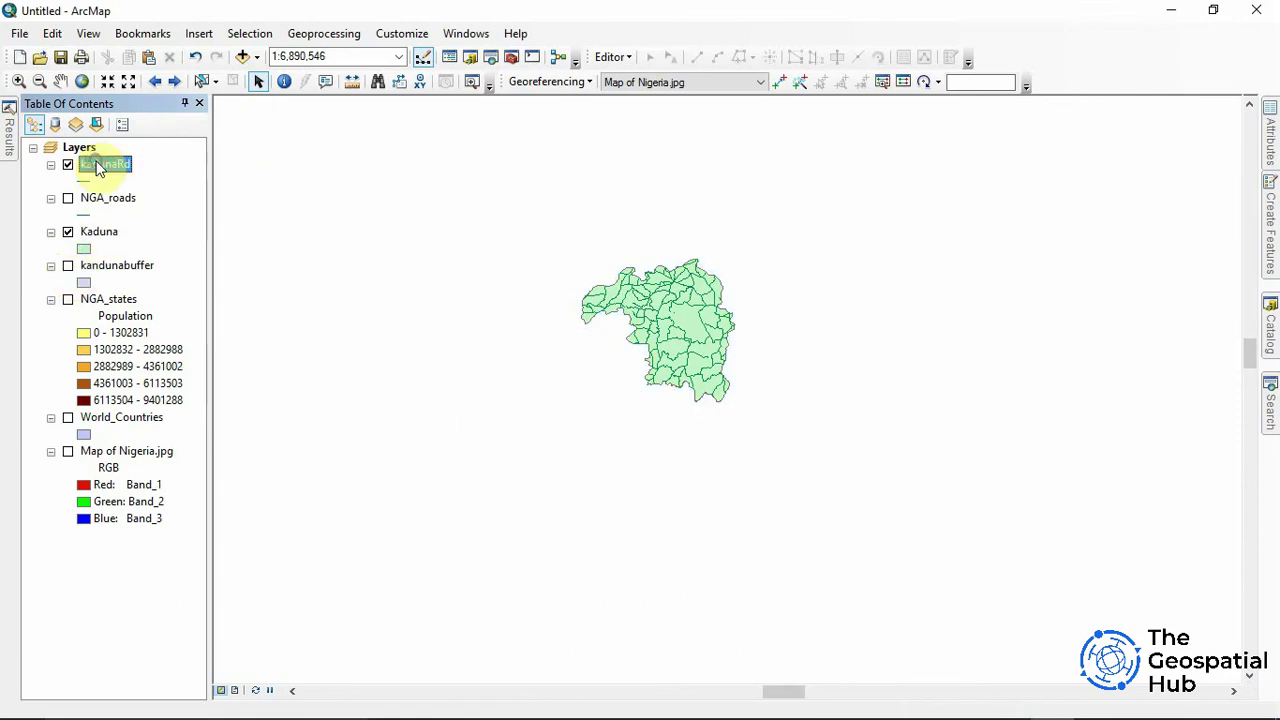
right_click(97, 166)
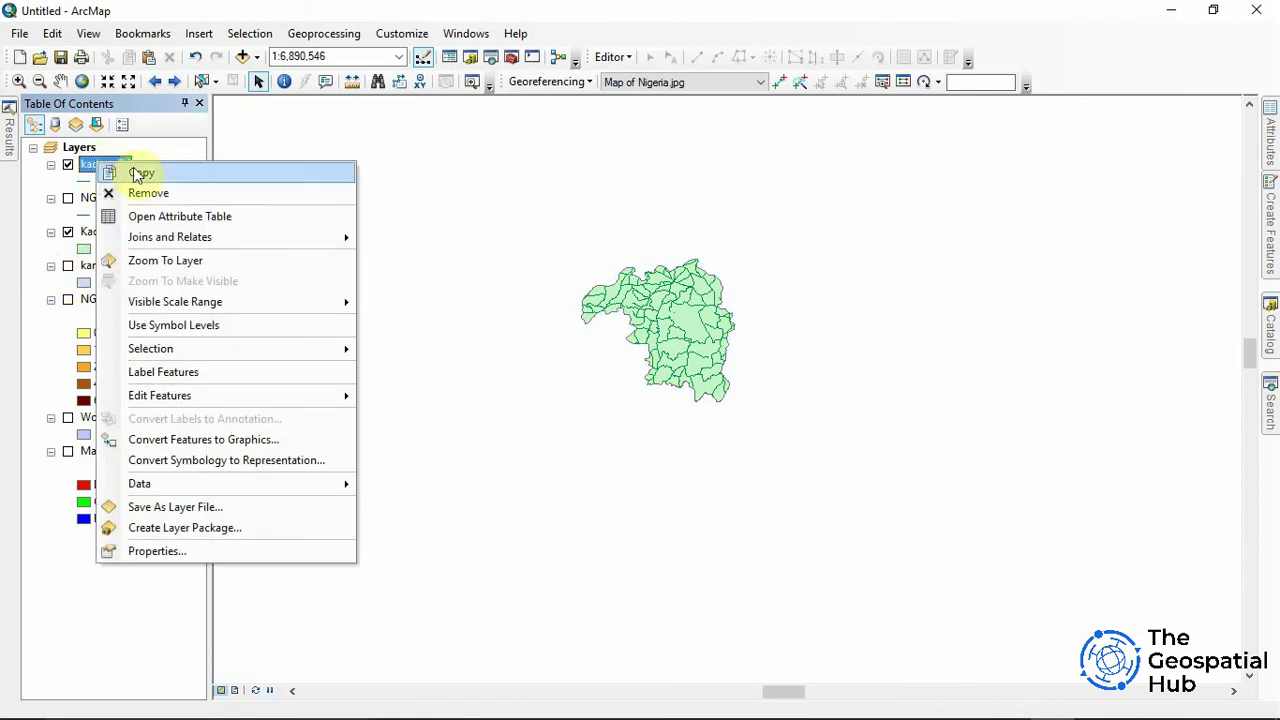
click(175, 260)
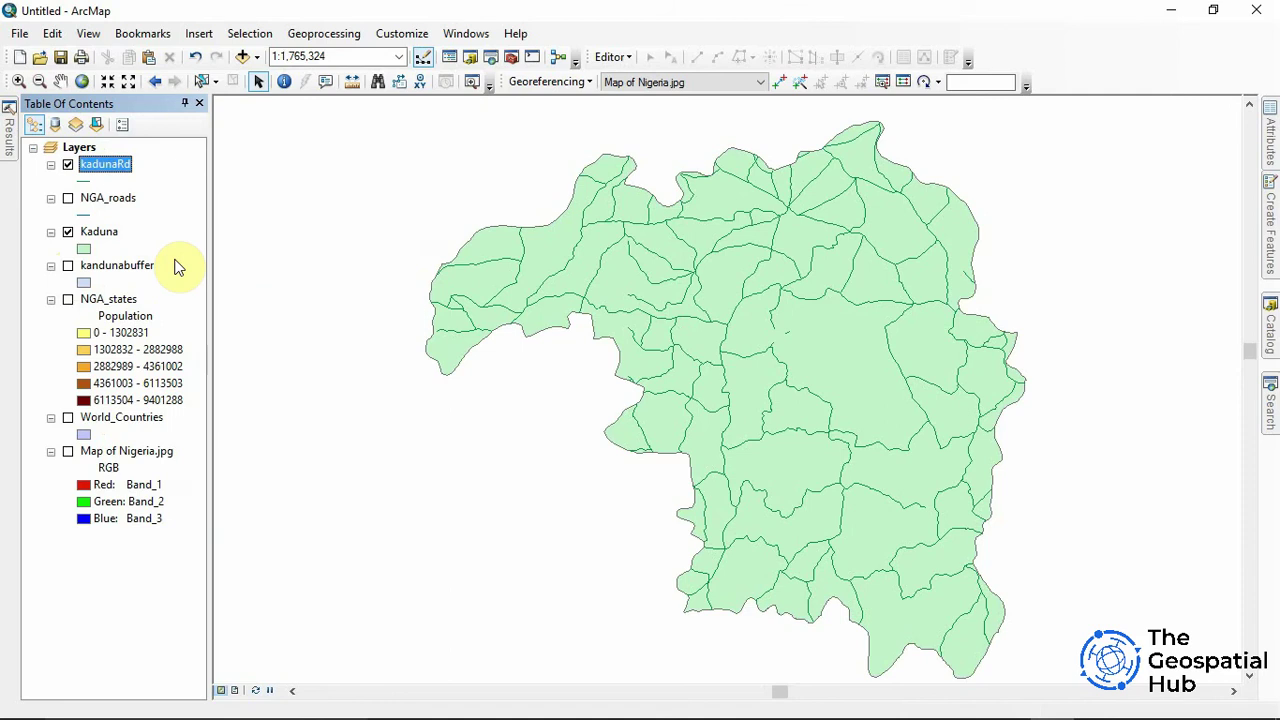
Open ArcToolbox and collapse the Proximity, Overlay, Extract and Analysis Tools toolsets.
click(512, 64)
click(311, 239)
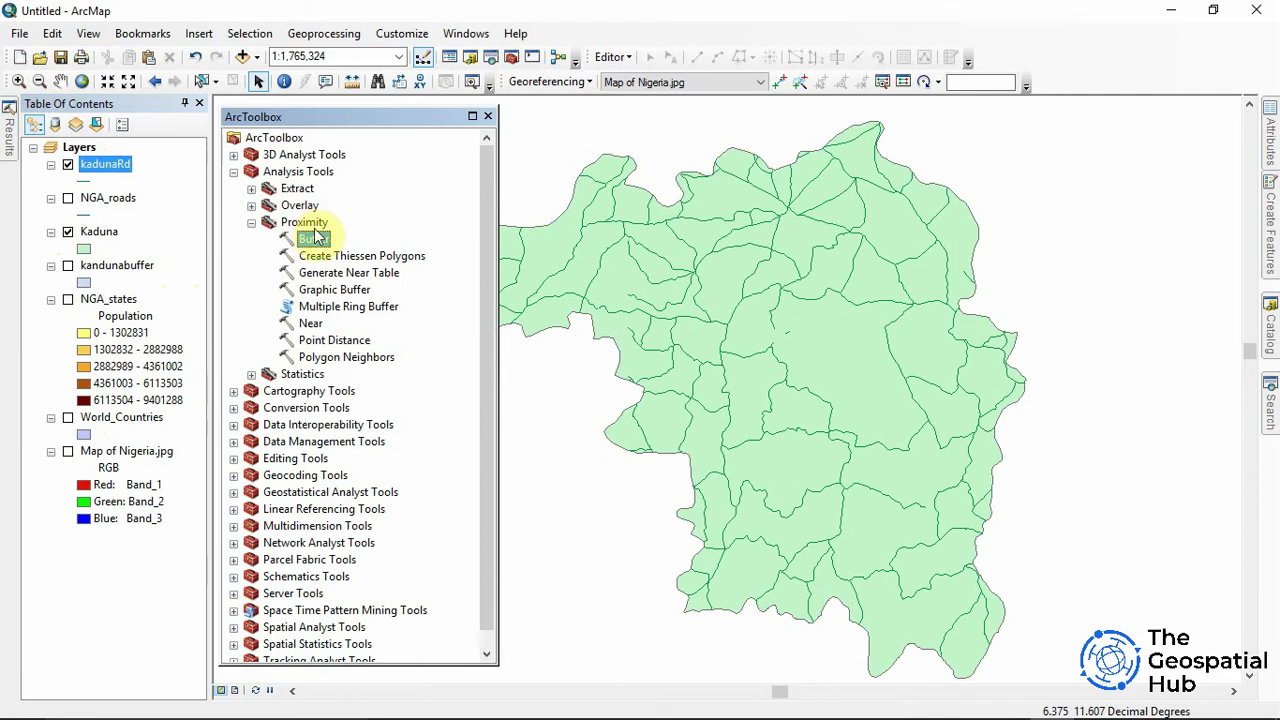
click(251, 222)
click(251, 205)
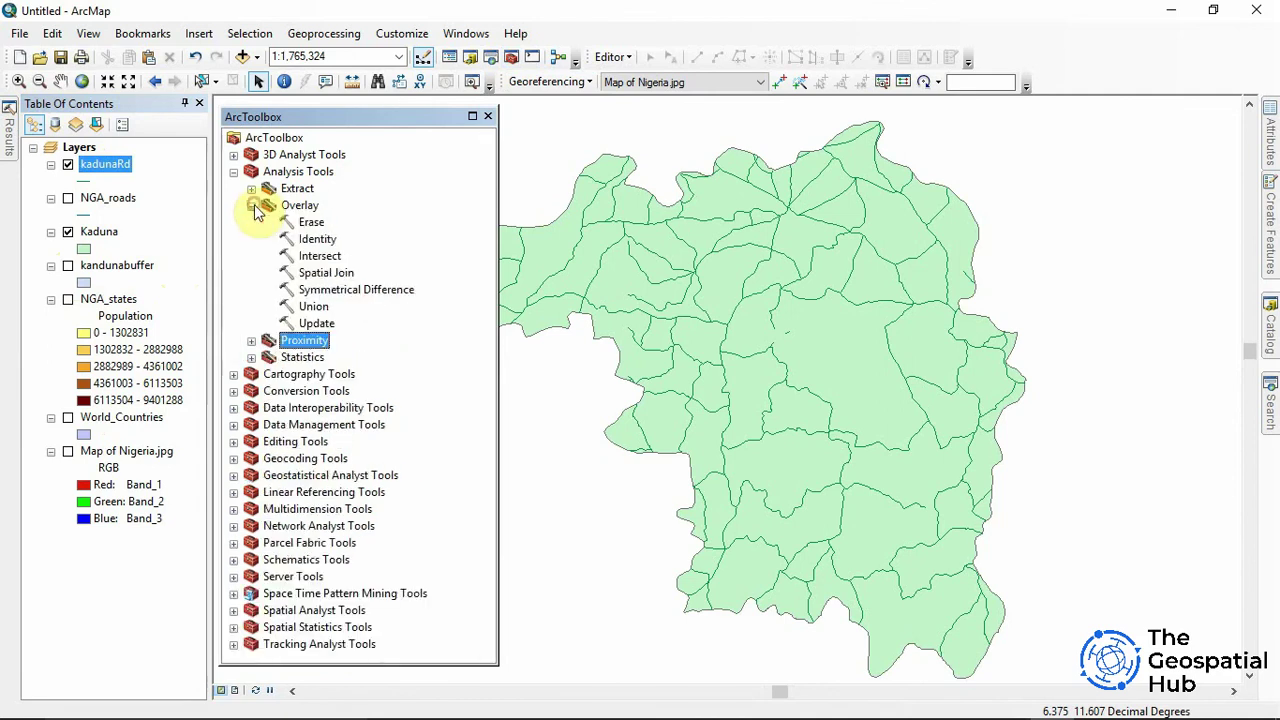
click(251, 205)
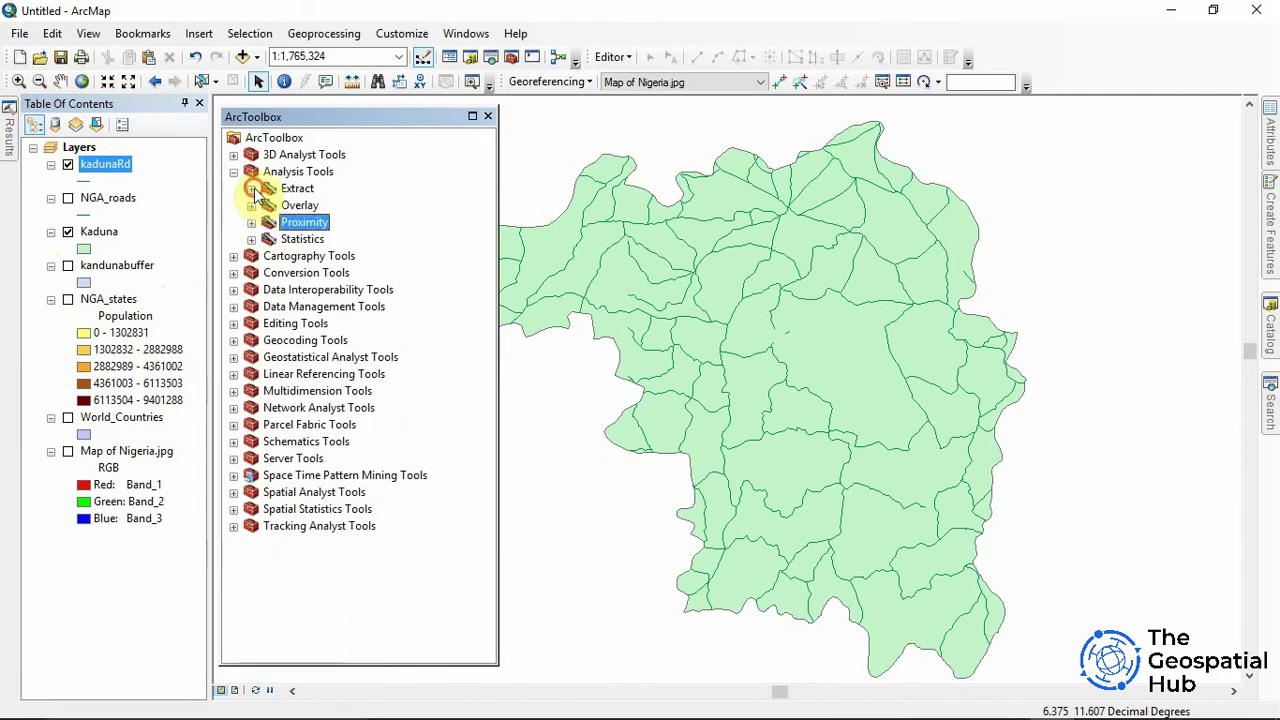
click(251, 188)
click(251, 188)
click(234, 172)
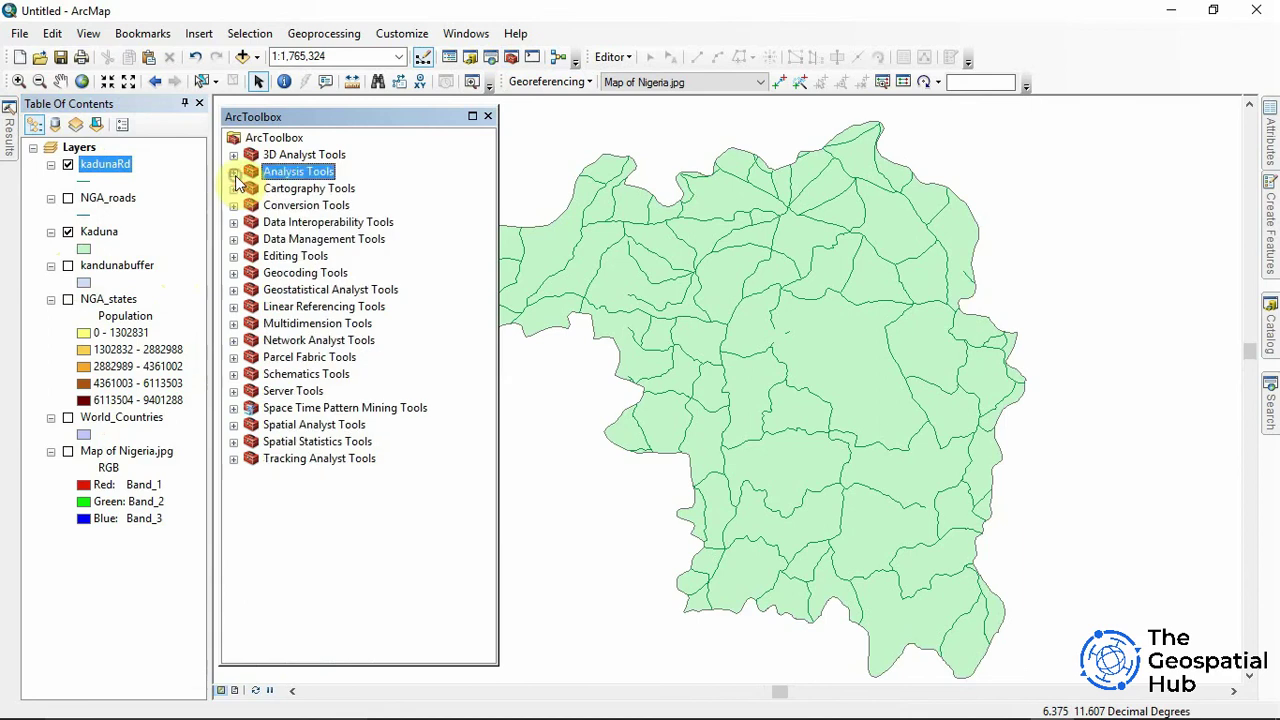